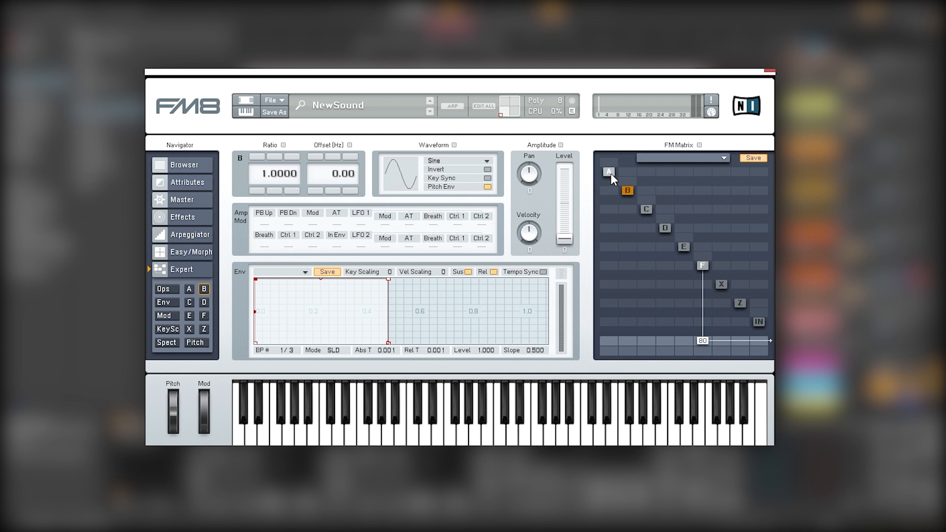
Route operator A into operator X at 100 in the FM matrix and select operator A.
left_click_drag(616, 285, 626, 179)
left_click(609, 172)
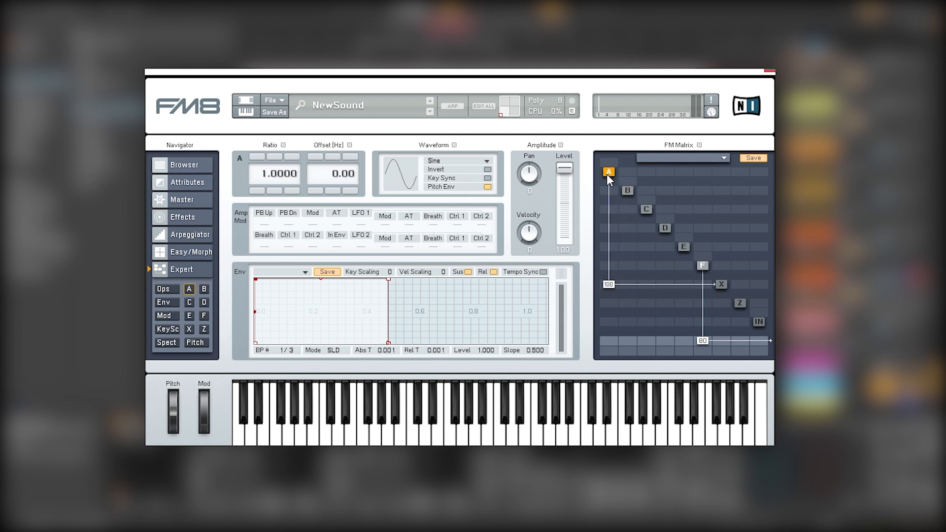
mouse_move(263, 174)
left_mouse_down()
mouse_move(267, 184)
mouse_move(269, 176)
left_mouse_up()
scroll(270, 181, "down", 1)
Send operator X to the output at 100, and feed operator F into X at 44 with F's output at 100.
left_click(723, 284)
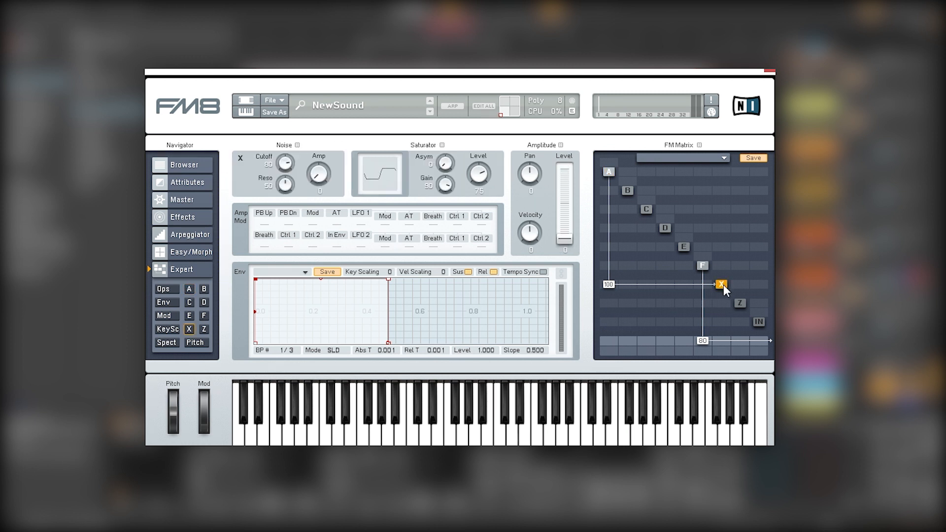
left_click_drag(720, 343, 728, 282)
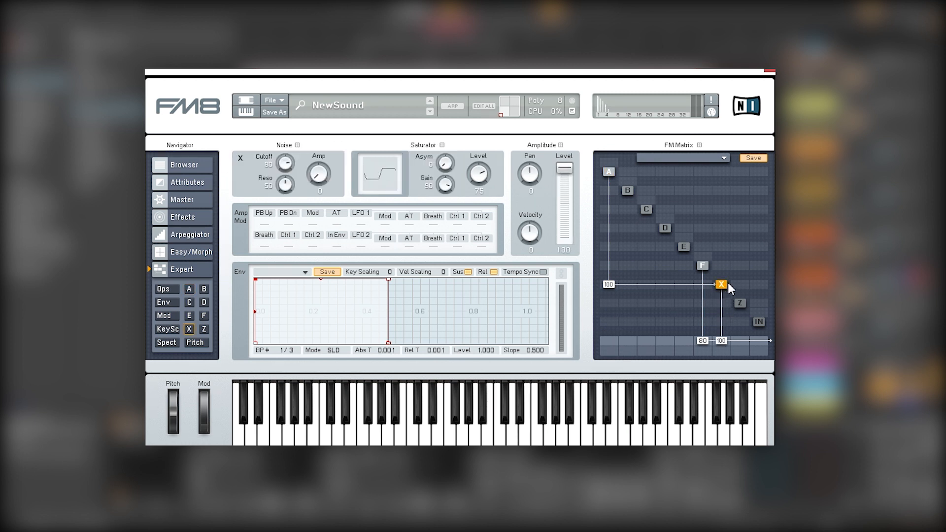
left_click_drag(697, 390, 691, 419)
left_click_drag(702, 341, 708, 276)
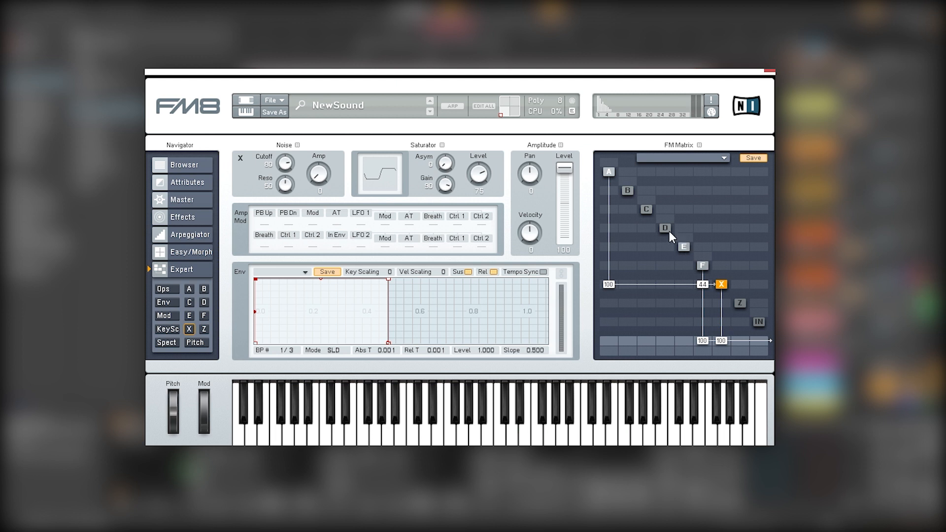
left_click(626, 189)
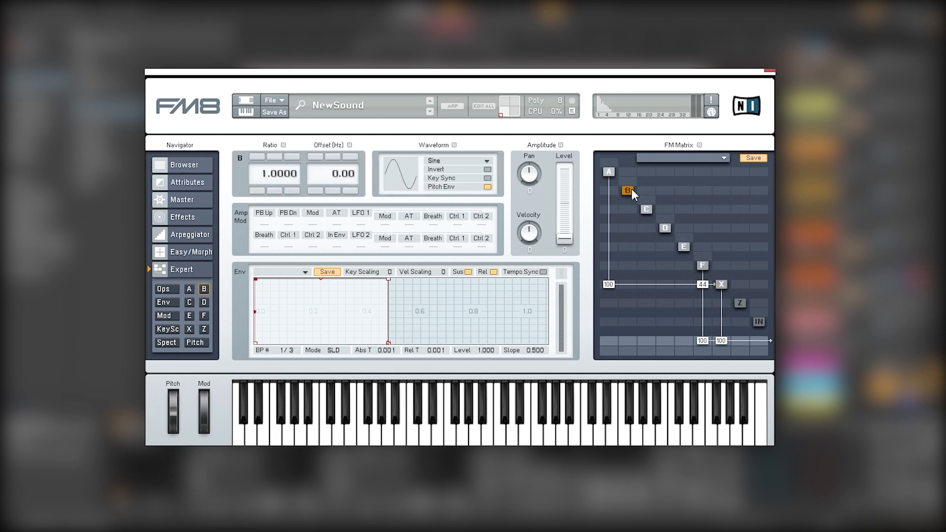
left_click_drag(686, 265, 628, 190)
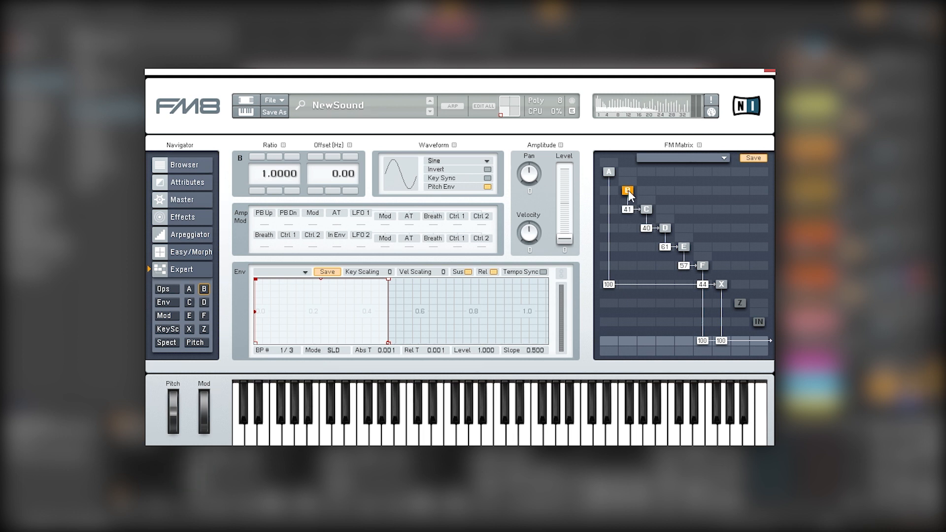
double_click(629, 210)
double_click(649, 227)
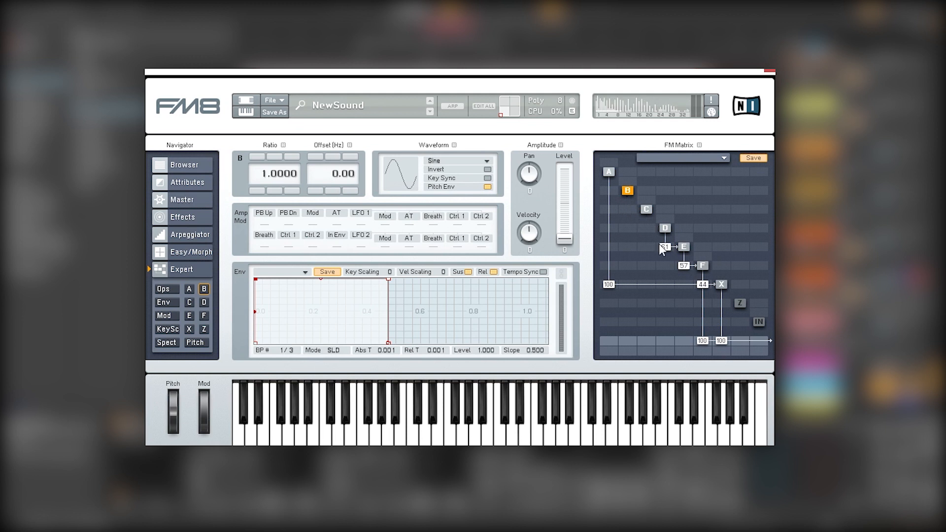
double_click(659, 244)
double_click(684, 265)
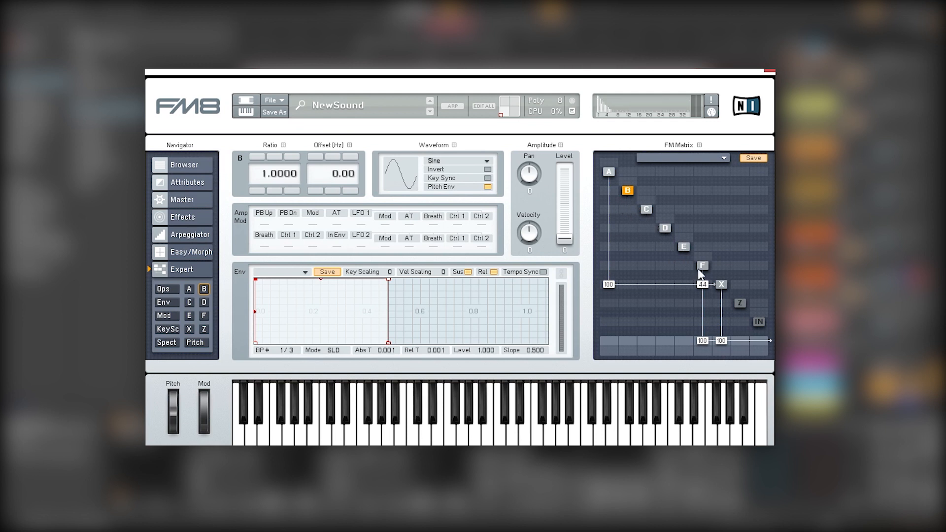
Set operator F's frequency ratio to 0.5000.
left_click(703, 266)
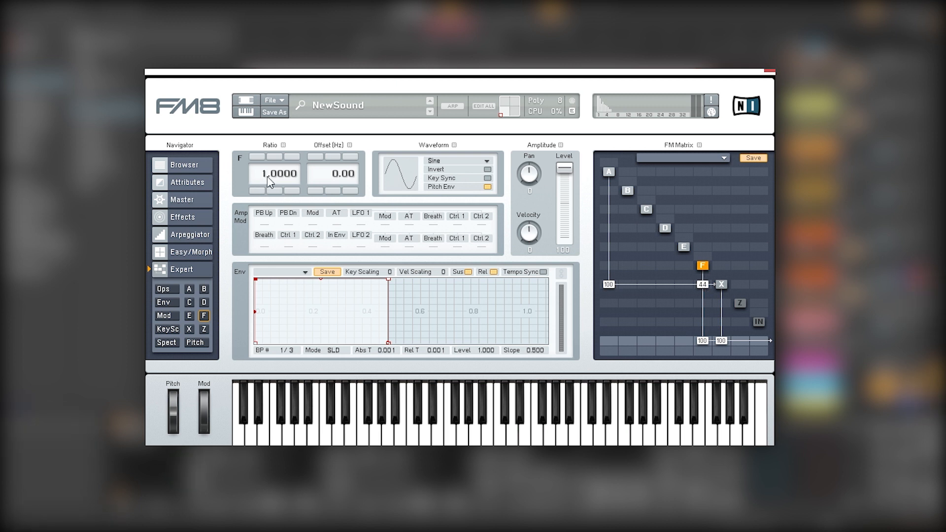
left_click_drag(268, 177, 266, 179)
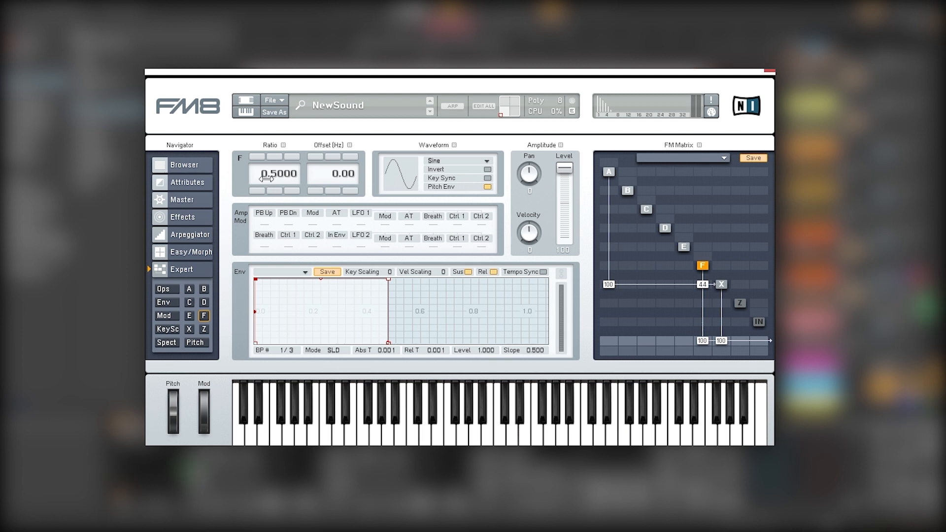
Modulate operator F with operator E at 54 and set E's ratio to 3.0000.
left_click(683, 246)
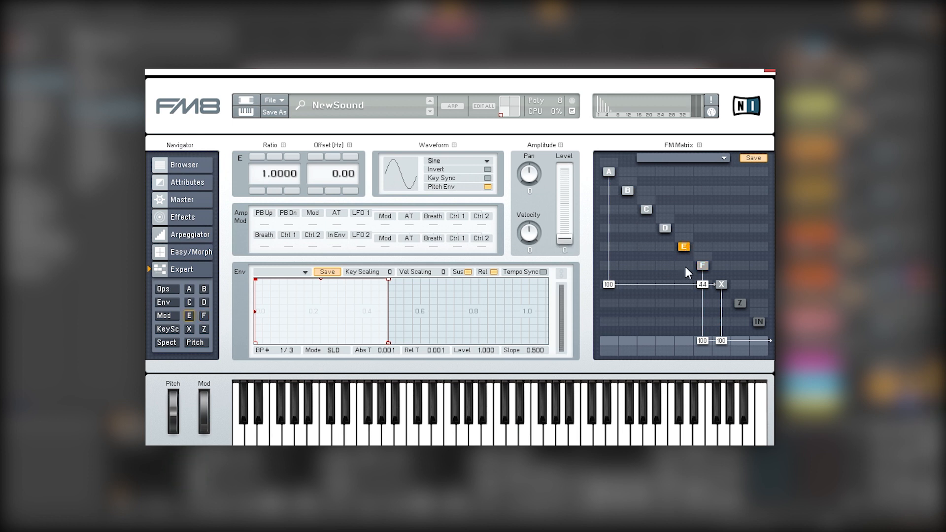
left_click_drag(686, 270, 693, 234)
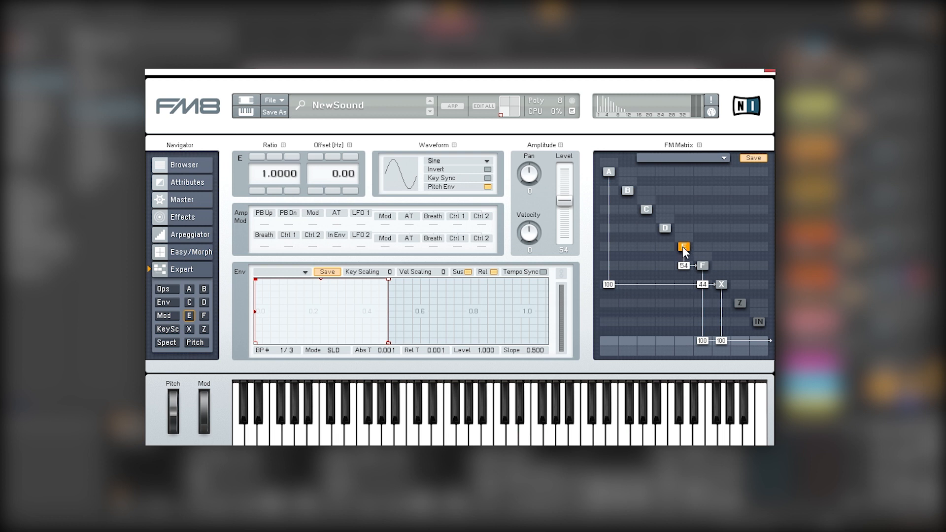
left_click(257, 157)
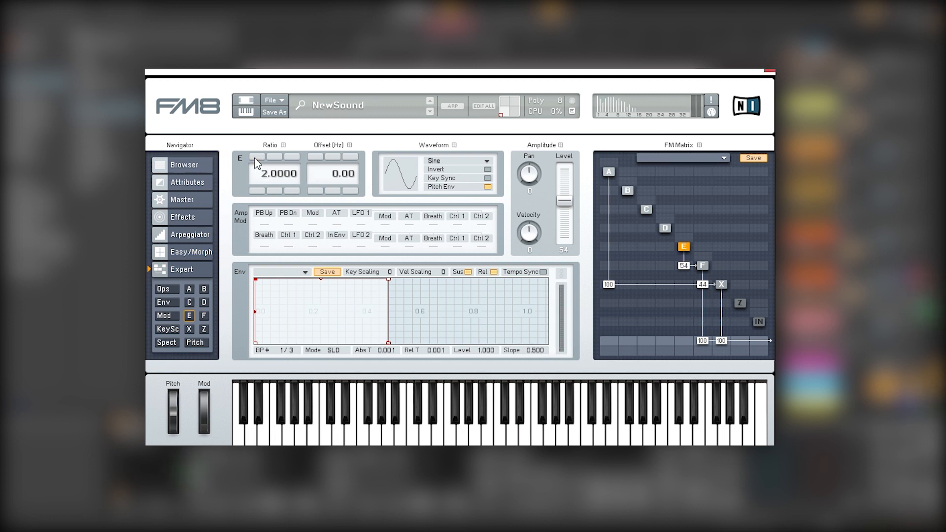
left_click(257, 157)
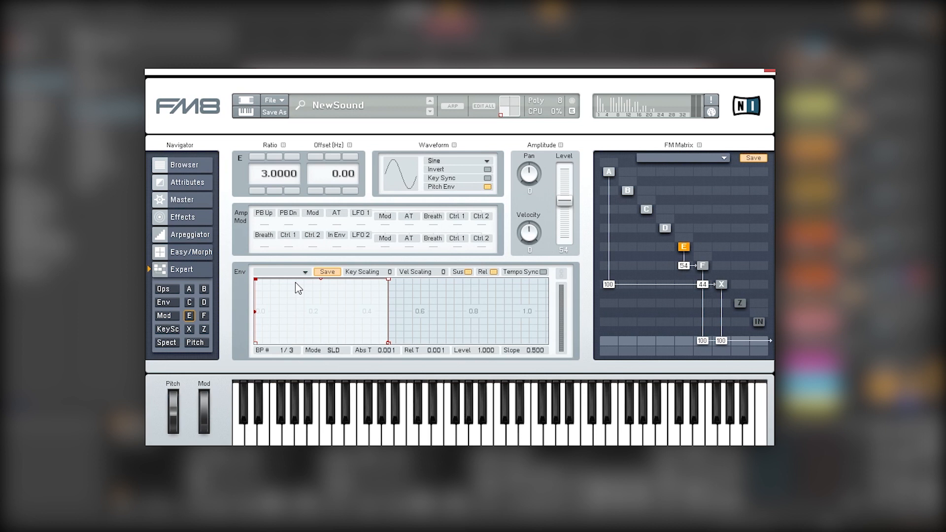
Tempo-sync operator E's envelope and add breakpoints so it rises to full level, drops to zero and rises again.
left_click(544, 273)
mouse_move(258, 283)
left_mouse_down()
mouse_move(254, 296)
mouse_move(310, 310)
mouse_move(295, 318)
mouse_move(275, 279)
left_mouse_up()
right_click(310, 311)
right_click(290, 305)
left_click_drag(280, 343, 302, 343)
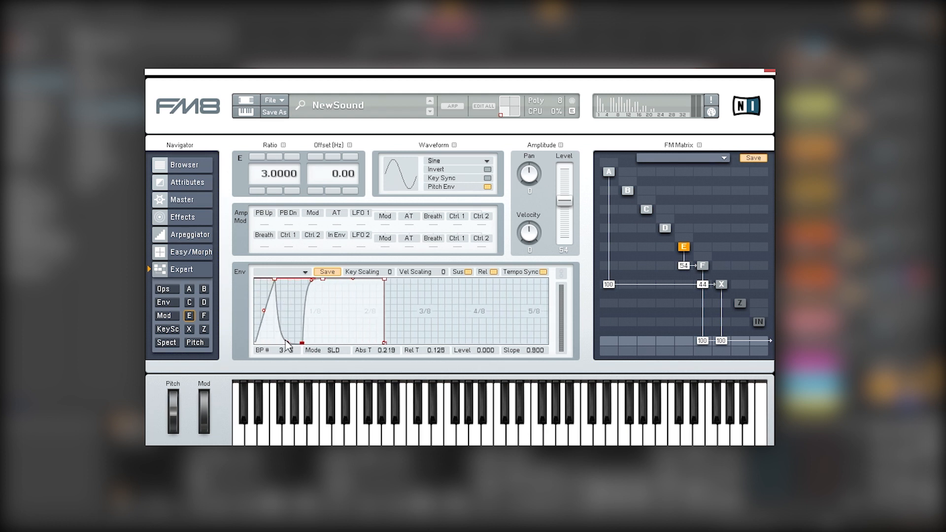
Finish operator E's envelope as two peaks with the second falling to zero by 0.500, and bend the rising slopes inward to about 0.360.
left_click_drag(275, 280, 282, 279)
left_click_drag(392, 280, 365, 354)
left_click_drag(348, 311, 347, 344)
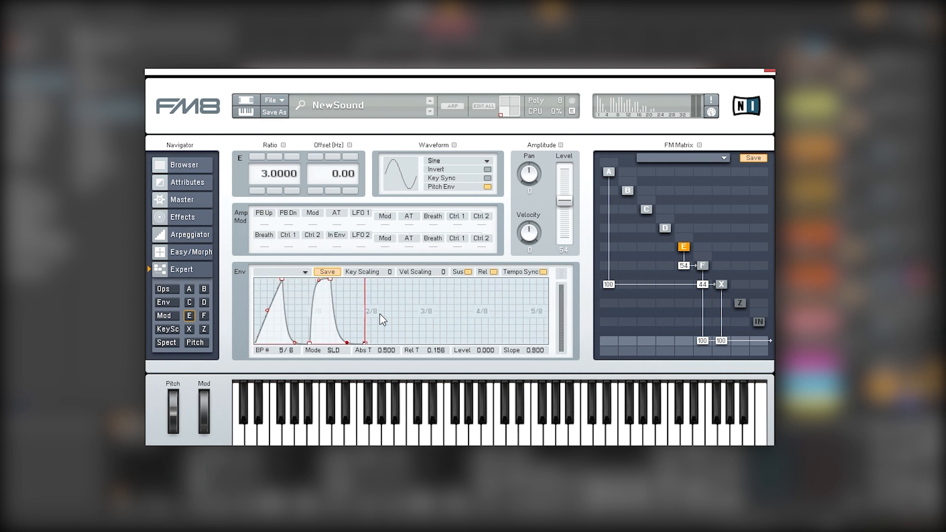
mouse_move(323, 290)
left_mouse_down()
mouse_move(322, 314)
mouse_move(297, 291)
mouse_move(344, 256)
left_mouse_up()
left_click_drag(322, 281, 328, 324)
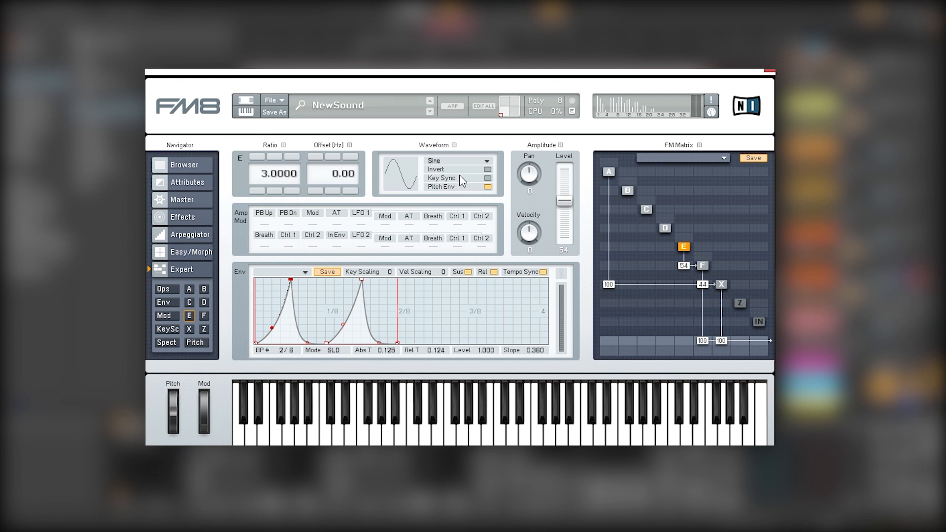
Change operator E's waveform to 2nd Formant.
left_click(480, 166)
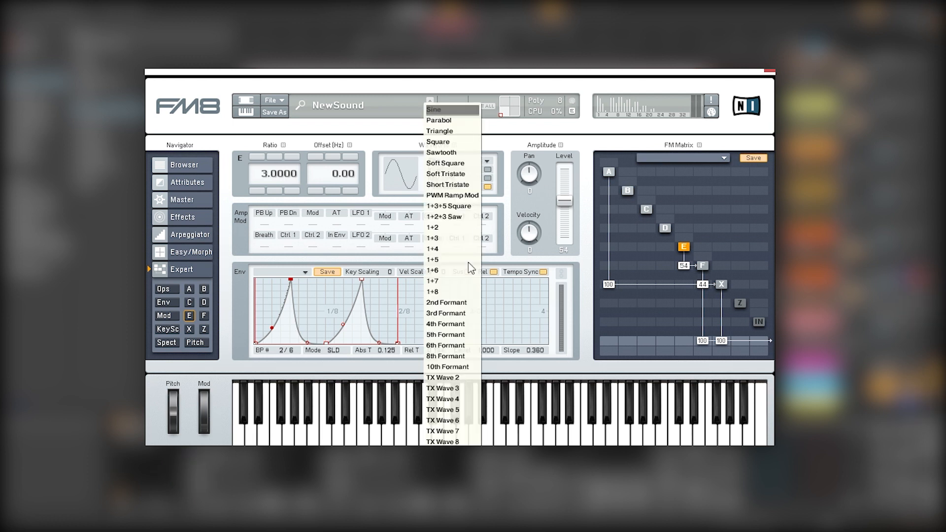
left_click(454, 304)
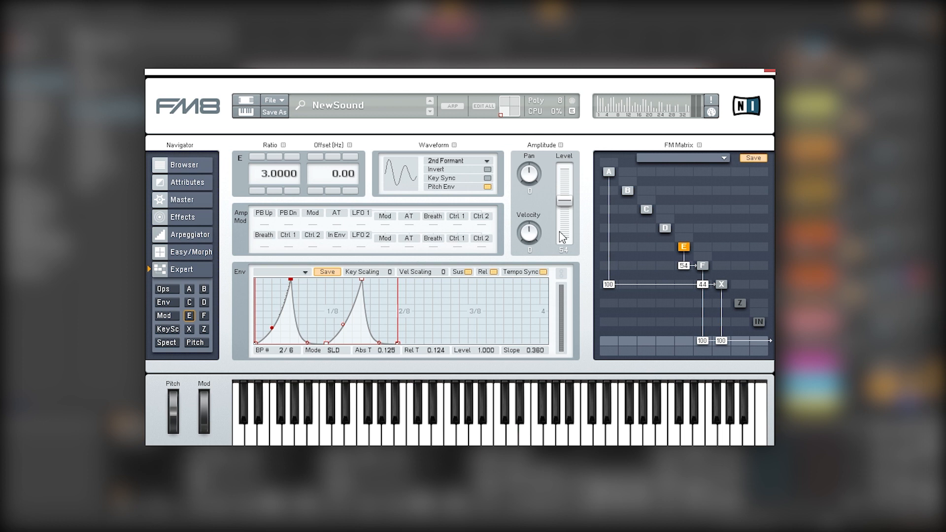
Enable Key Sync for operators F, A and E.
left_click(703, 266)
left_click(490, 179)
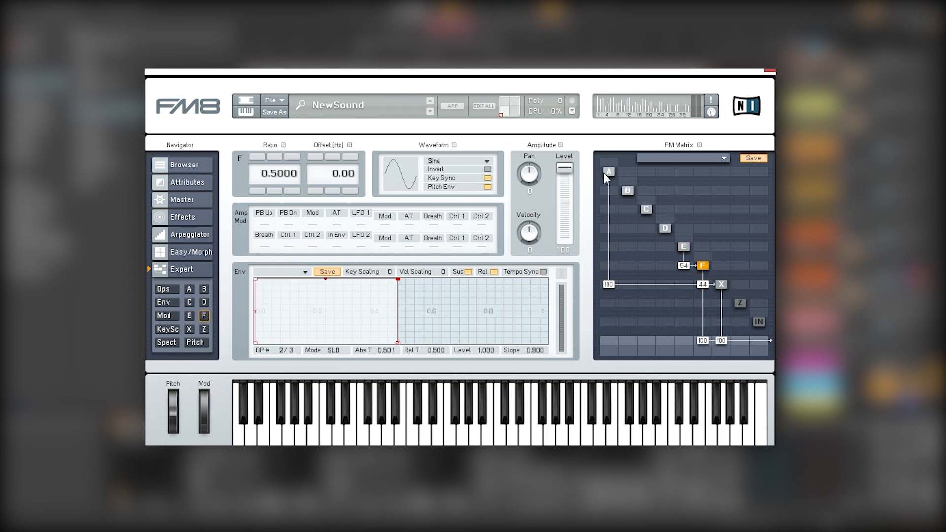
left_click(607, 174)
left_click(486, 179)
left_click(685, 248)
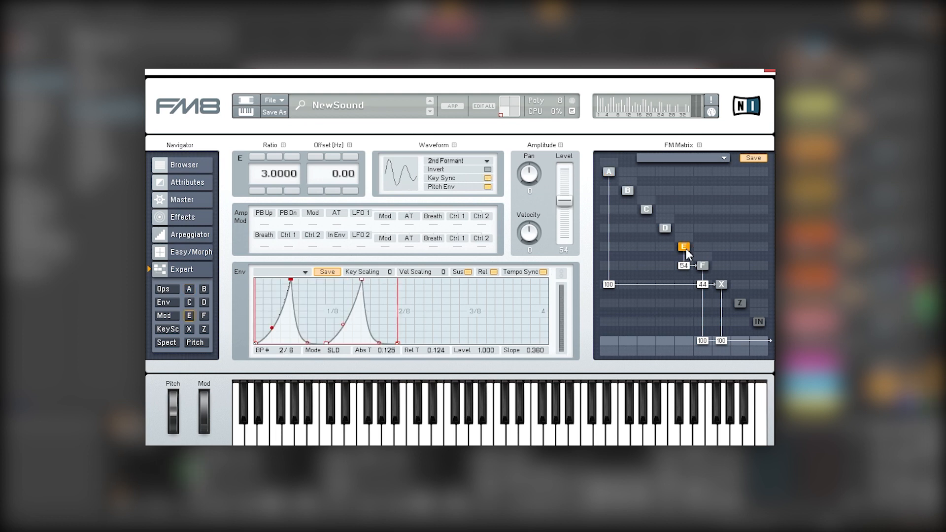
Modulate operator F with operator D at 18.
left_click(665, 227)
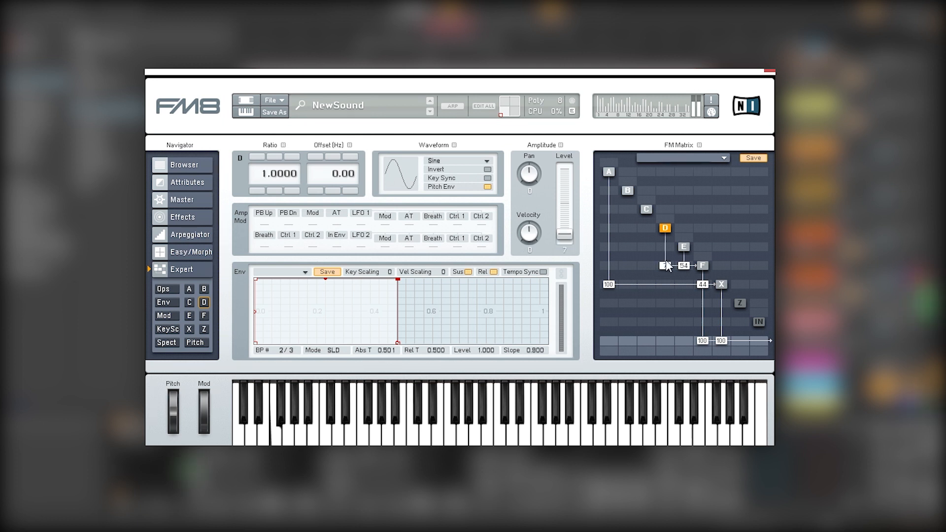
left_click_drag(663, 265, 671, 255)
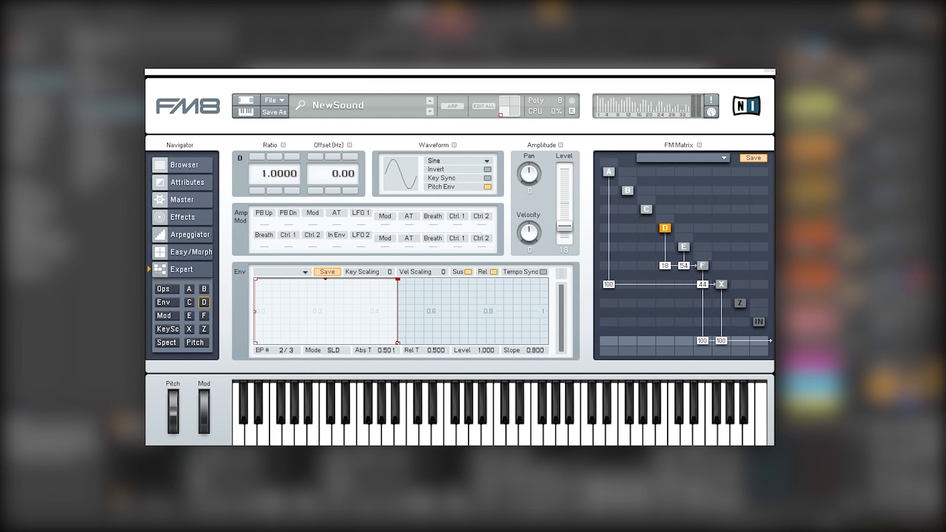
Give operator D the 2nd Formant waveform with Key Sync enabled and a ratio of 2.0000.
left_click(458, 161)
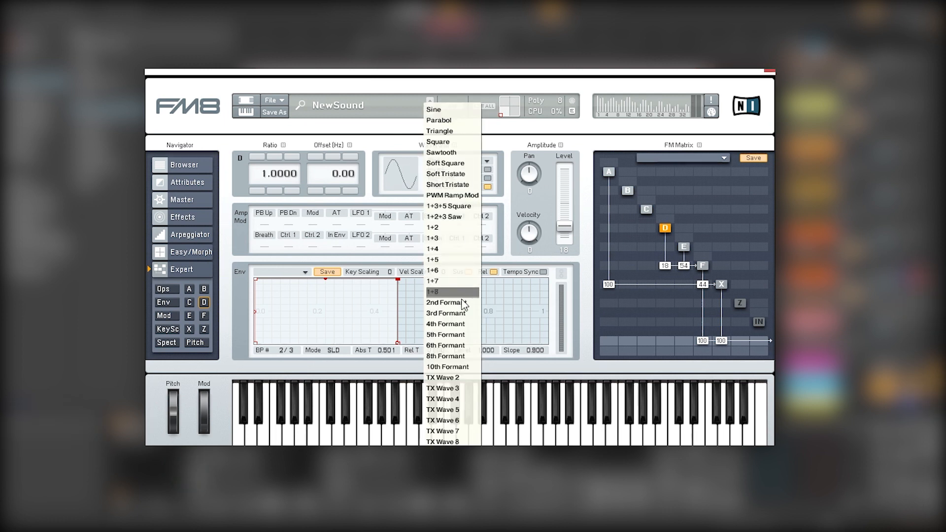
left_click(464, 302)
left_click(488, 178)
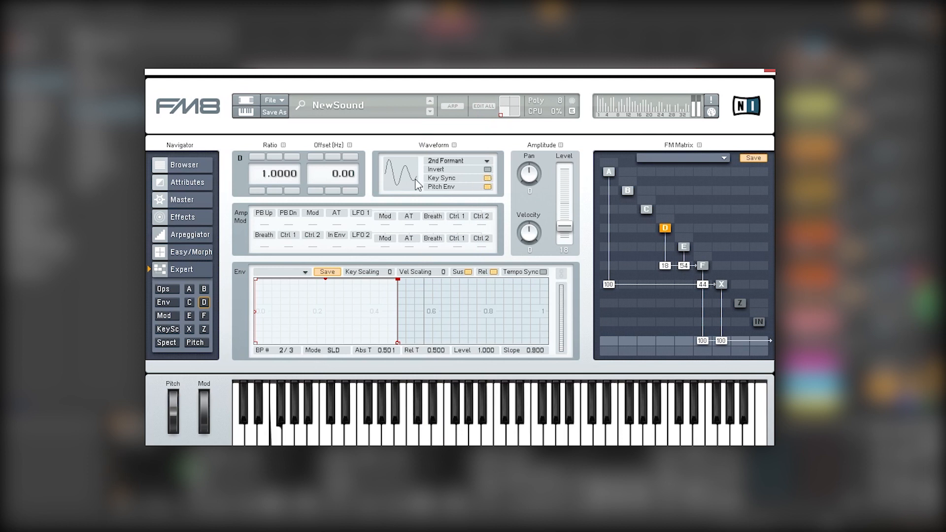
left_click(257, 157)
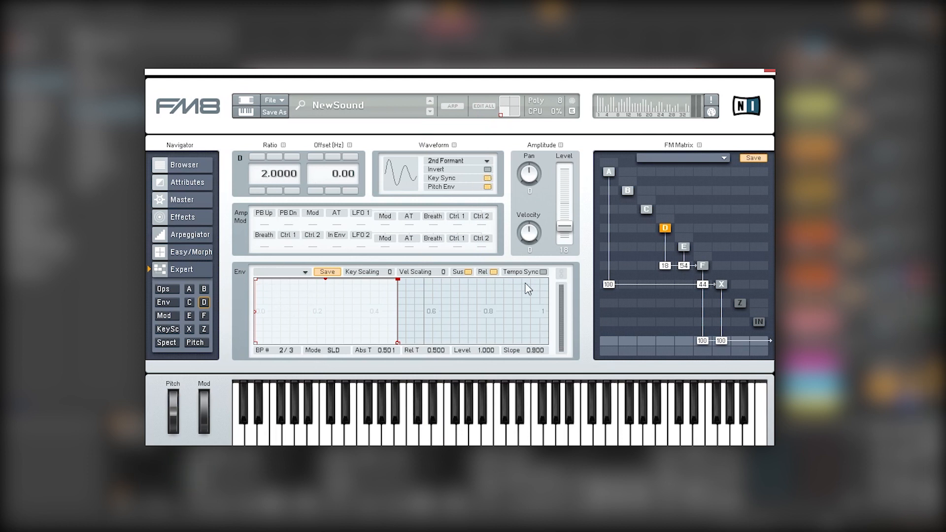
Tempo-sync operator D's envelope and shape it into two steep pulses starting from zero, the second holding until 0.375 and reaching zero at 0.500.
left_click(543, 272)
right_click(326, 342)
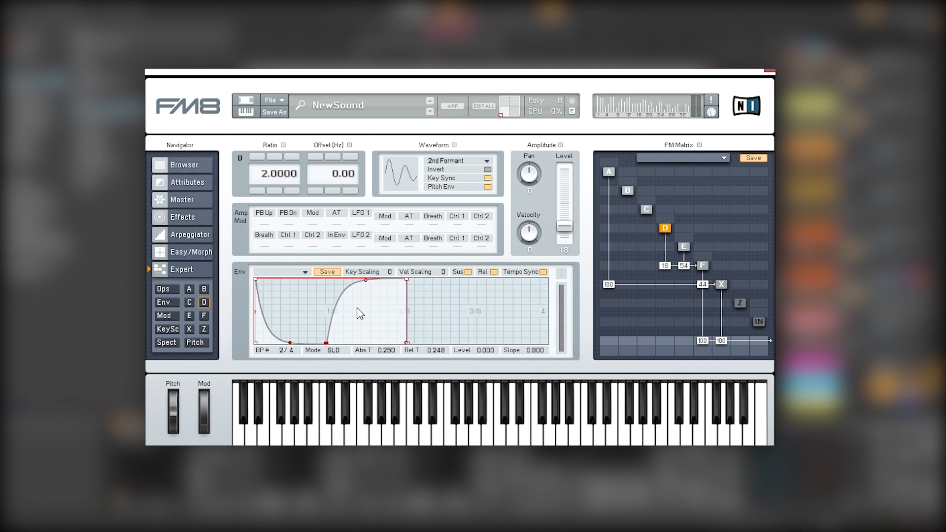
right_click(371, 279)
right_click(289, 280)
left_click_drag(255, 280, 256, 343)
left_click_drag(297, 337, 297, 347)
mouse_move(332, 287)
left_mouse_down()
mouse_move(374, 344)
mouse_move(344, 279)
left_mouse_up()
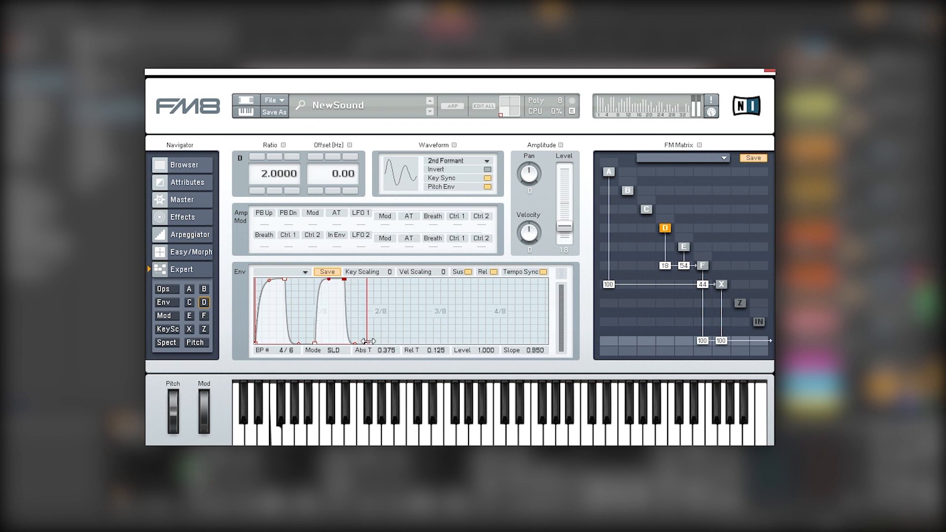
left_click_drag(367, 343, 375, 344)
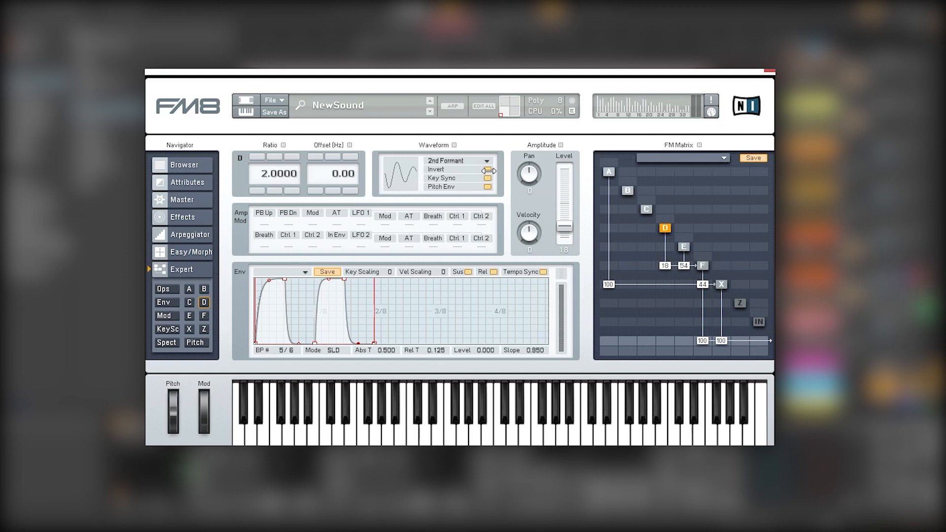
Modulate operator D with operator C at 20 and select operator C.
left_click_drag(651, 224, 655, 216)
left_click(648, 208)
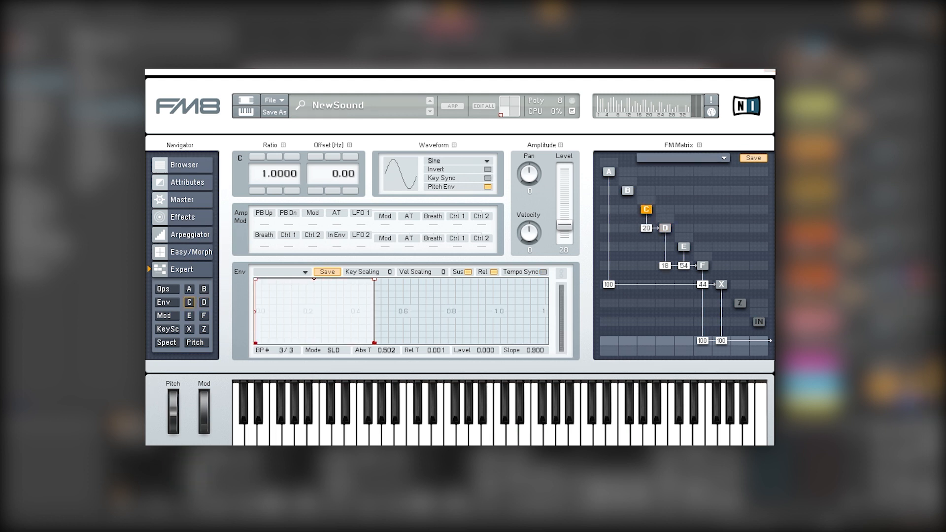
Give operator C the 2nd Formant waveform with Key Sync enabled and a ratio of 3.0000.
left_click(469, 163)
left_click(455, 302)
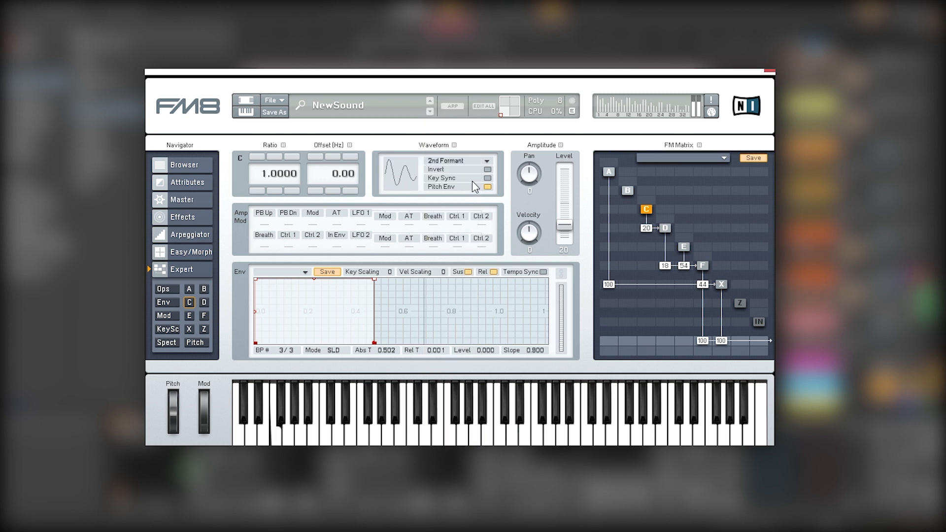
left_click(487, 178)
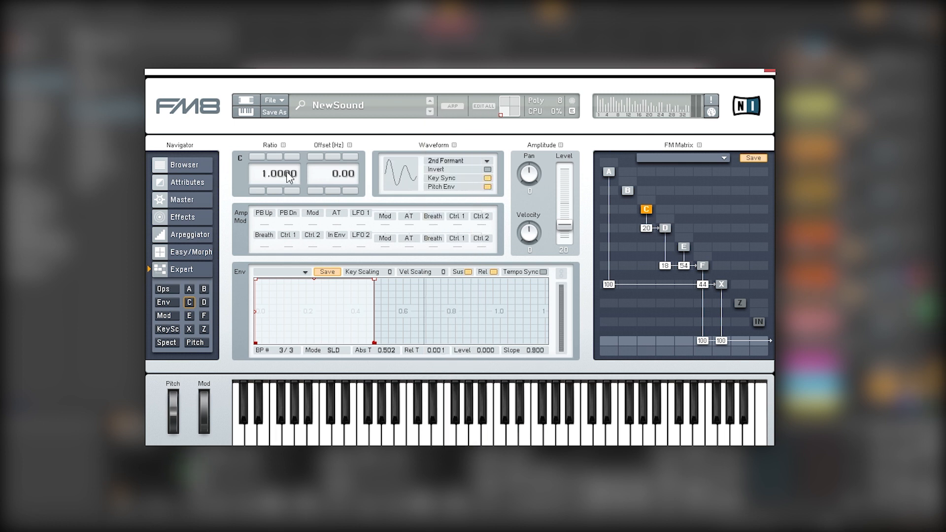
left_click(261, 158)
left_click(262, 158)
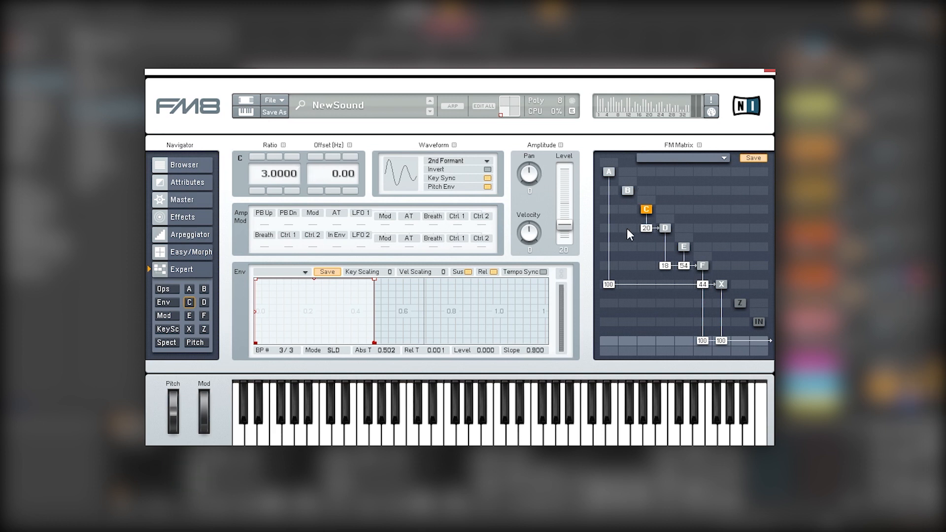
Route operator B into D at 54 and operator C into B at 18.
left_click_drag(628, 228, 646, 197)
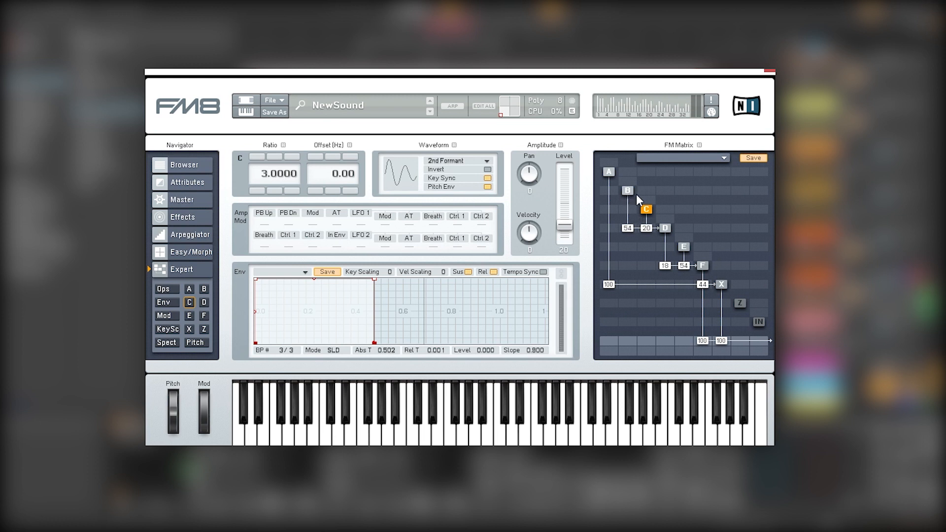
mouse_move(647, 191)
left_mouse_down()
mouse_move(648, 178)
mouse_move(647, 191)
left_mouse_up()
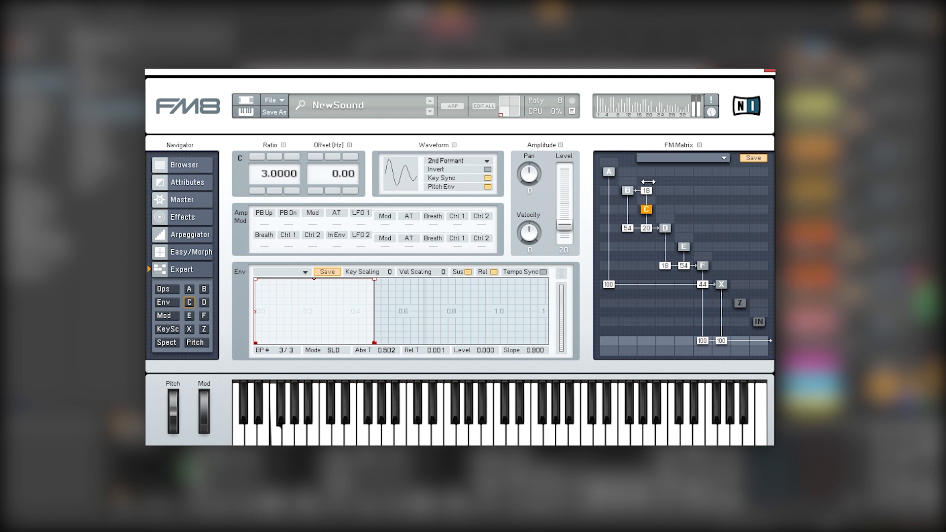
Give operator B the 2nd Formant waveform with Key Sync enabled and a ratio of 3.0000.
left_click(616, 193)
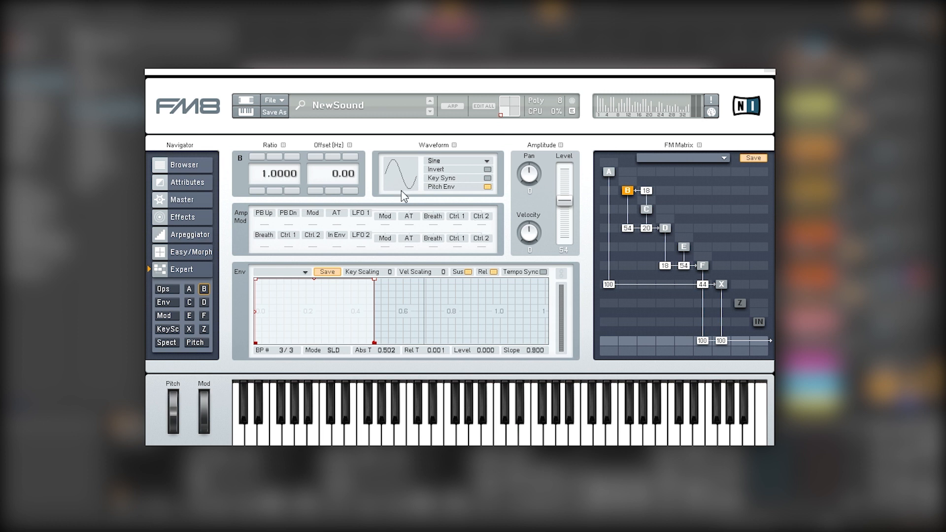
left_click(459, 164)
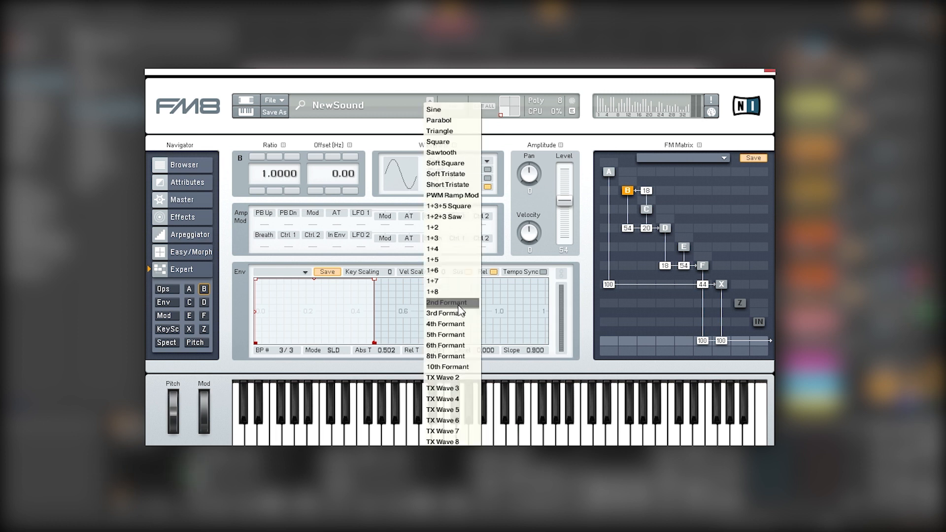
left_click(458, 301)
left_click(487, 178)
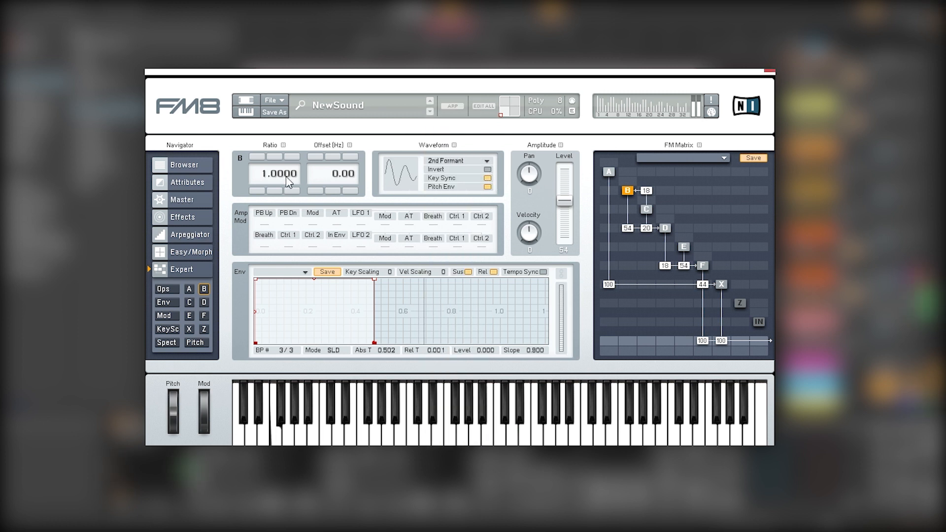
left_click(257, 157)
left_click(257, 157)
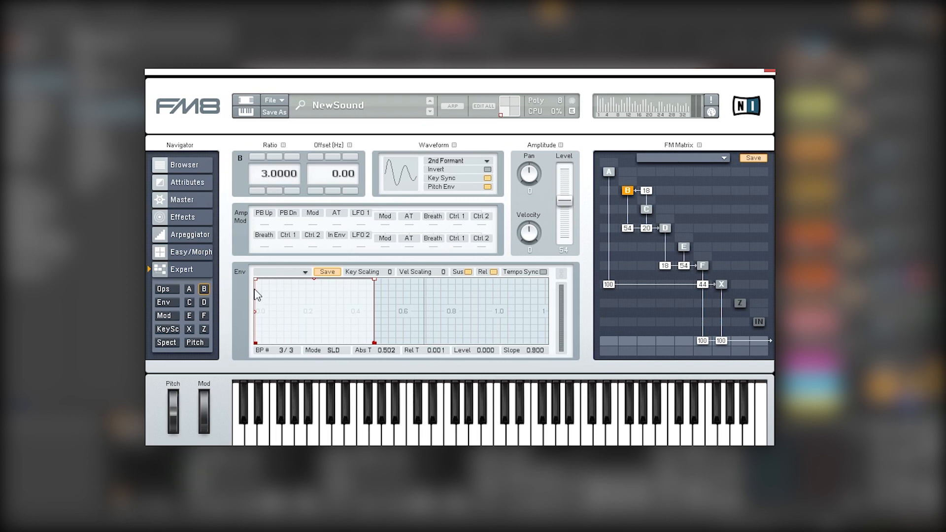
Tempo-sync operator B's envelope and shape it into two steep pulses starting from zero, with the envelope ending at level 0.000 at 0.500.
left_click(542, 272)
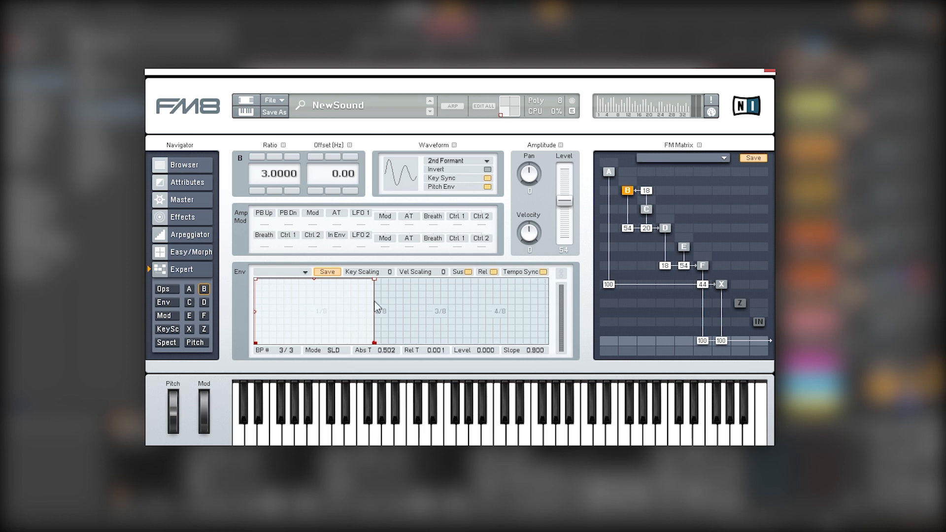
left_click_drag(267, 311, 267, 338)
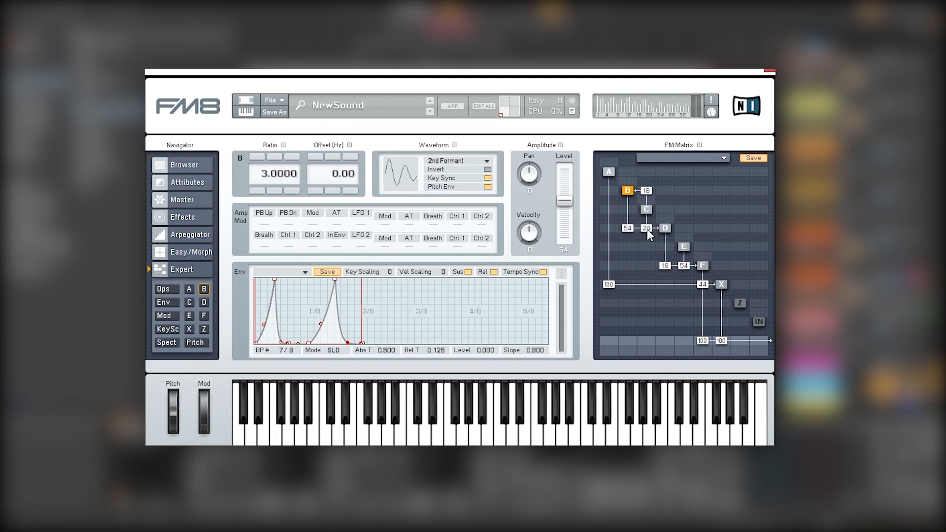
Fine-tune the FM matrix amounts to 24 for C into D, 16 for D into F, and 56 for E into F.
mouse_move(646, 230)
left_mouse_down()
mouse_move(650, 216)
mouse_move(649, 227)
left_mouse_up()
mouse_move(683, 266)
left_mouse_down()
mouse_move(682, 236)
mouse_move(684, 265)
mouse_move(667, 239)
mouse_move(666, 266)
mouse_move(683, 268)
left_mouse_up()
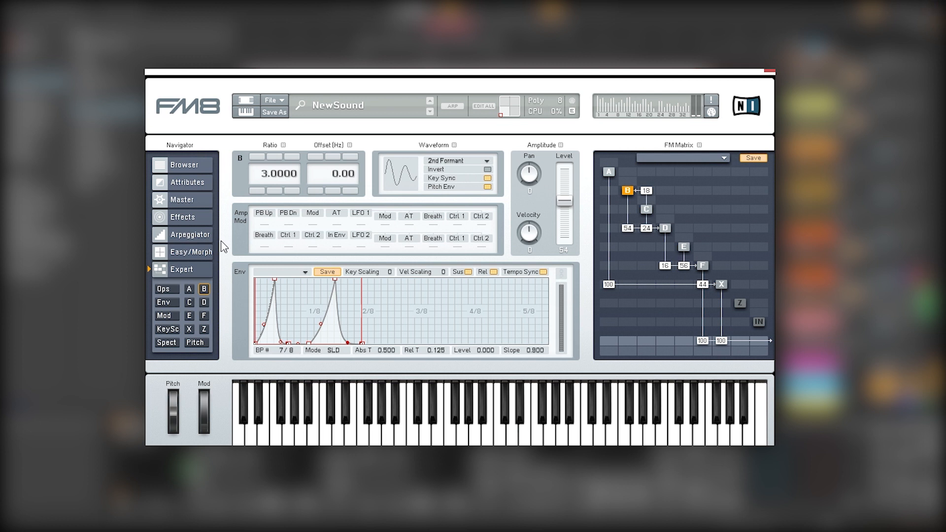
Enable the Tube Amp effect with volume 100 and drive 31.
left_click(185, 219)
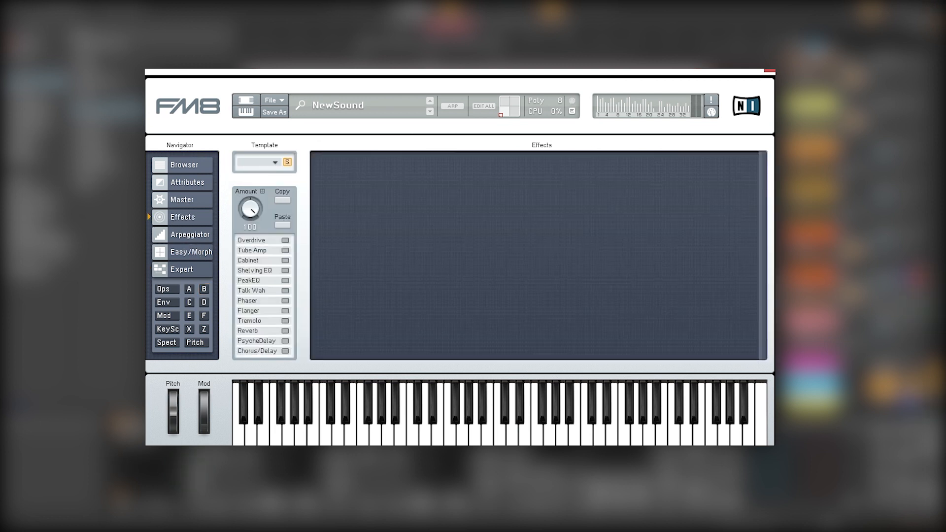
left_click(285, 251)
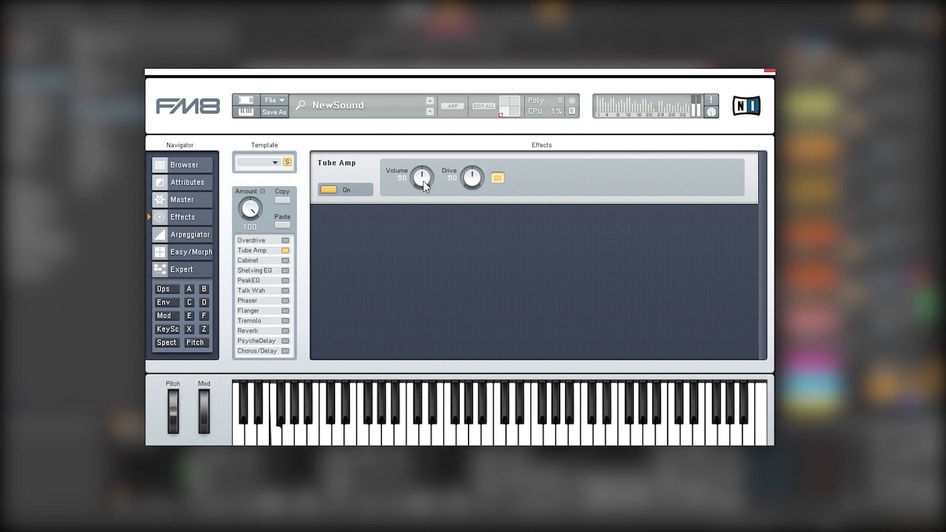
left_click_drag(423, 181, 452, 114)
left_click_drag(472, 178, 466, 195)
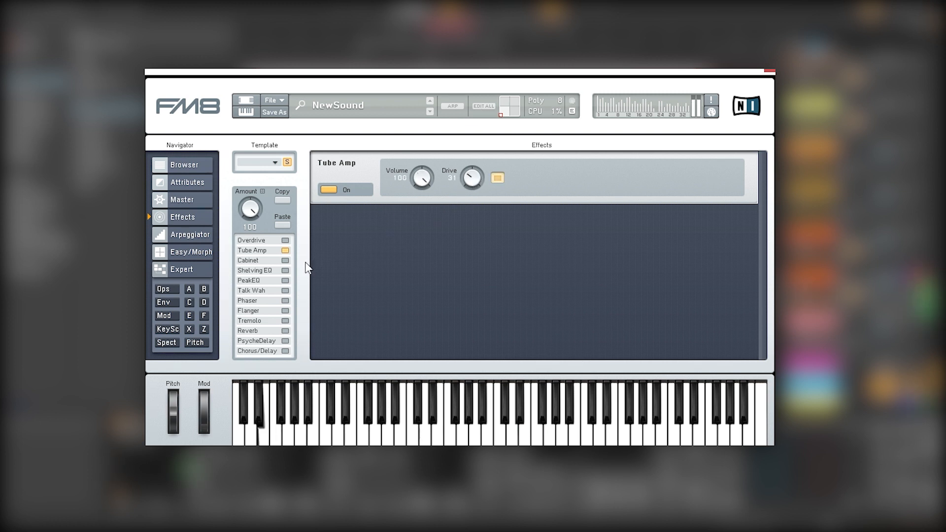
Enable the Shelving EQ and Peak EQ, raising the high shelf slightly and adding a small boost with the lower peak band.
left_click(285, 270)
left_click(285, 280)
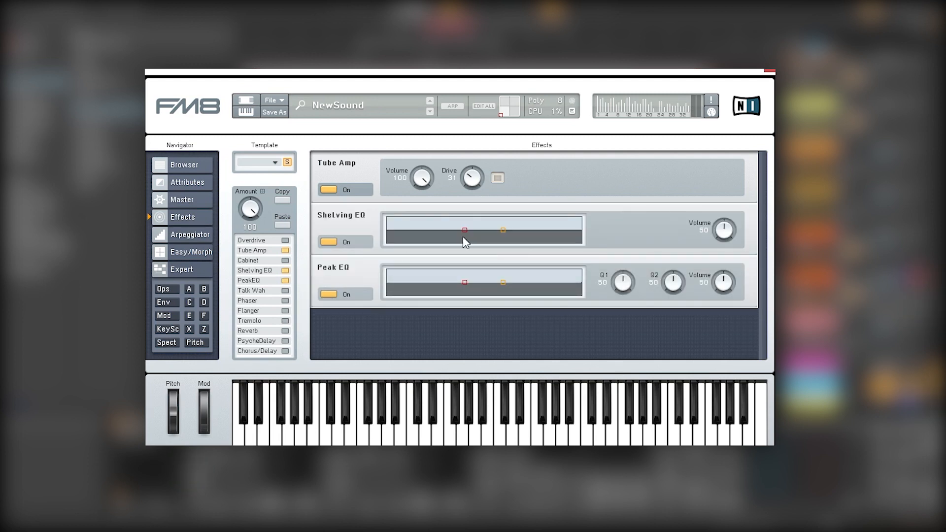
left_click_drag(503, 231, 525, 222)
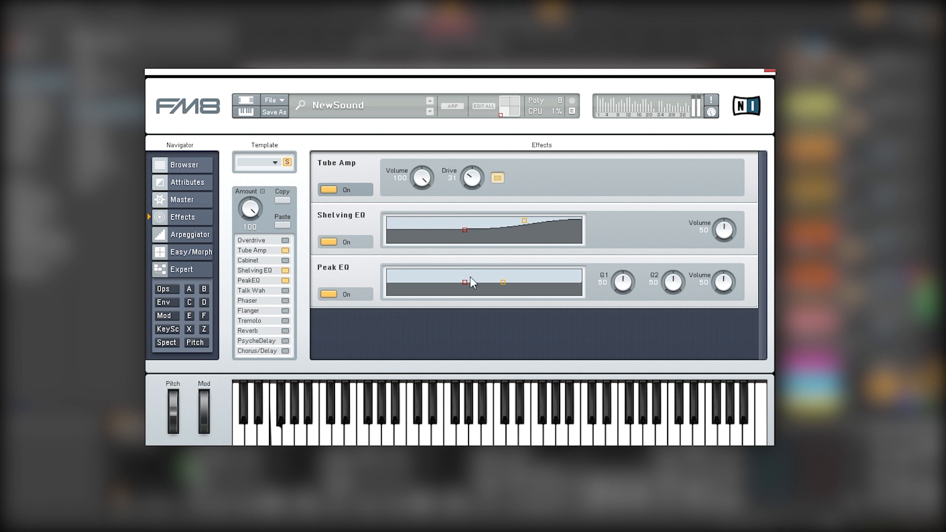
left_click_drag(465, 282, 451, 278)
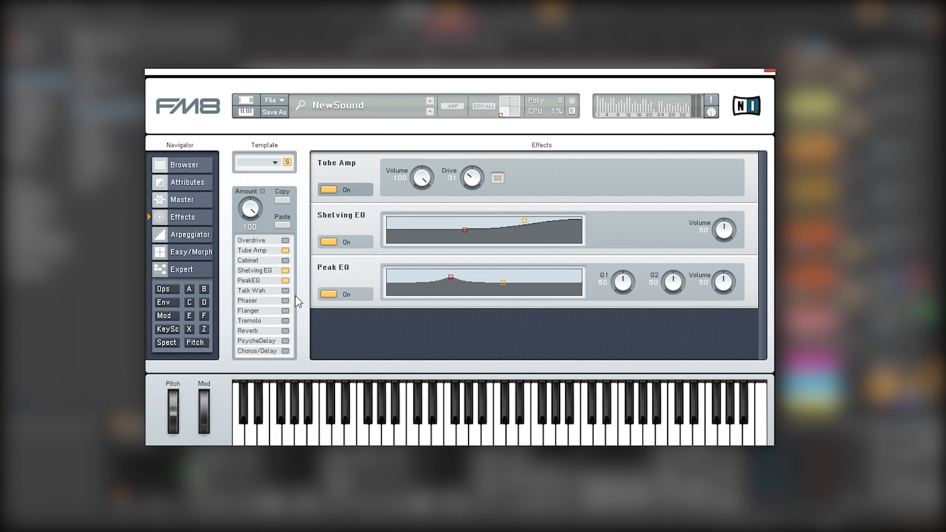
Enable the Reverb with time 0, bright 0, treble 100 and dry/wet 58.
double_click(266, 332)
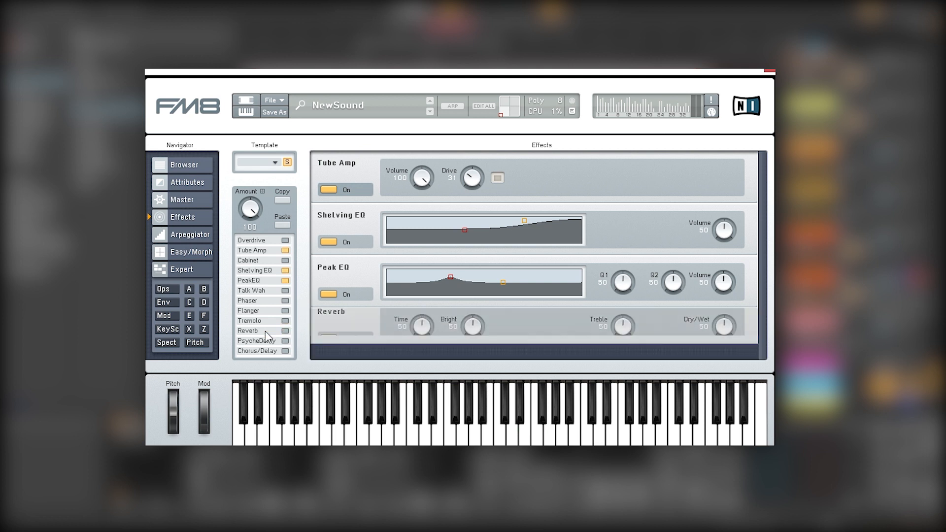
left_click(285, 330)
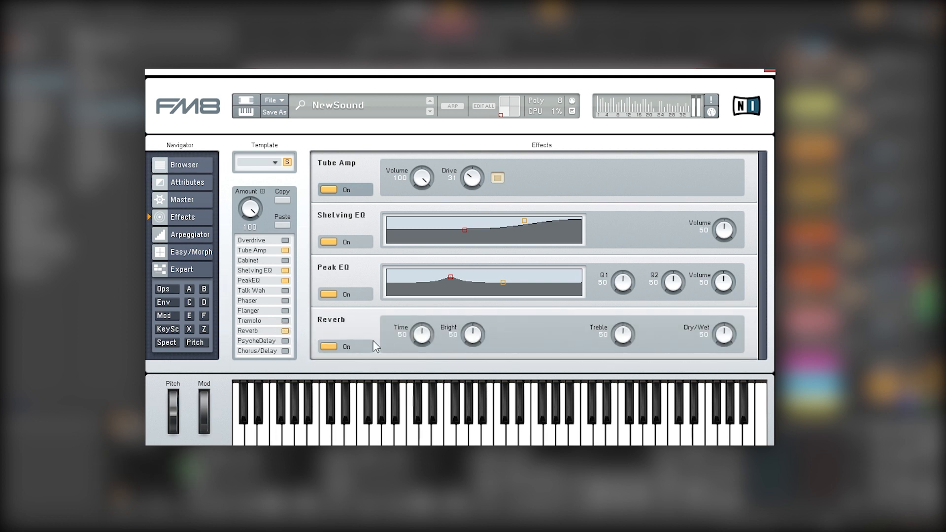
left_click_drag(428, 338, 385, 419)
left_click_drag(474, 337, 456, 378)
left_click_drag(624, 340, 650, 264)
left_click_drag(728, 338, 731, 329)
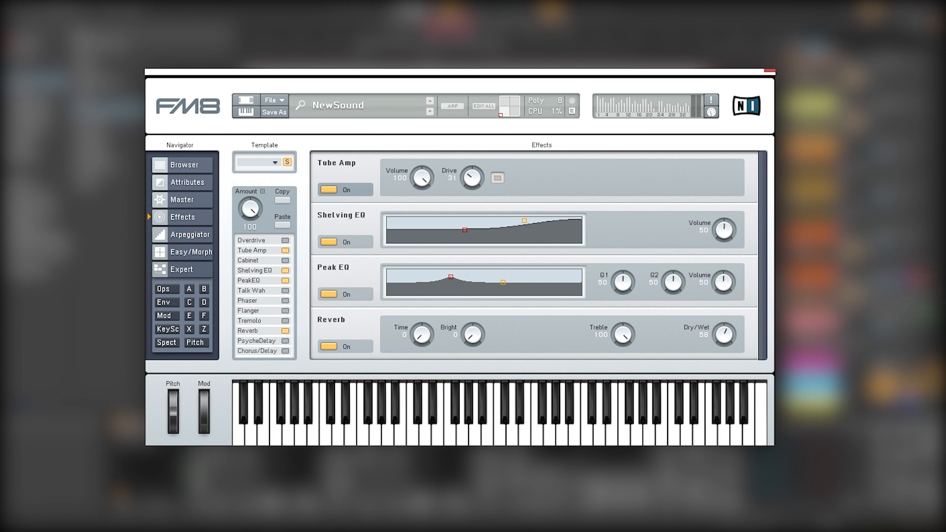
Turn on portamento with a time of 43 and make the synth monophonic.
left_click(204, 342)
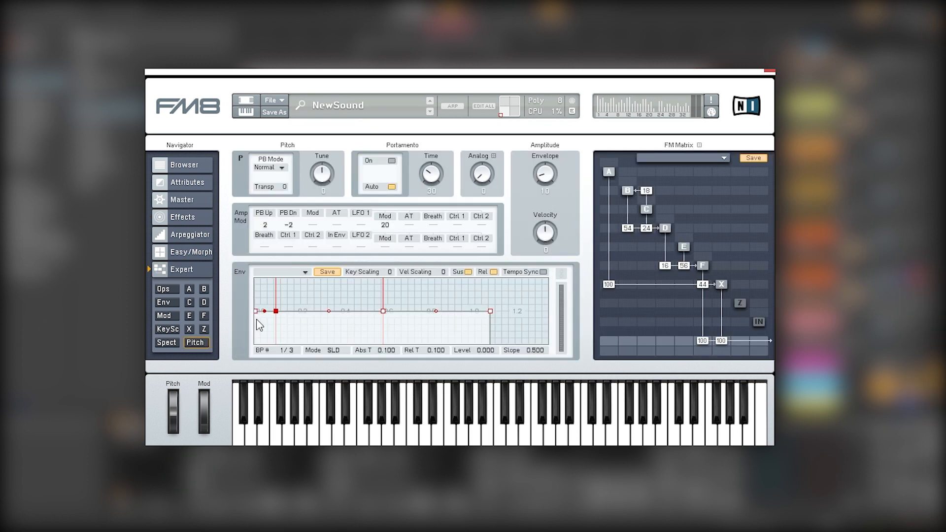
left_click(394, 161)
left_click_drag(425, 174, 425, 161)
left_click(190, 202)
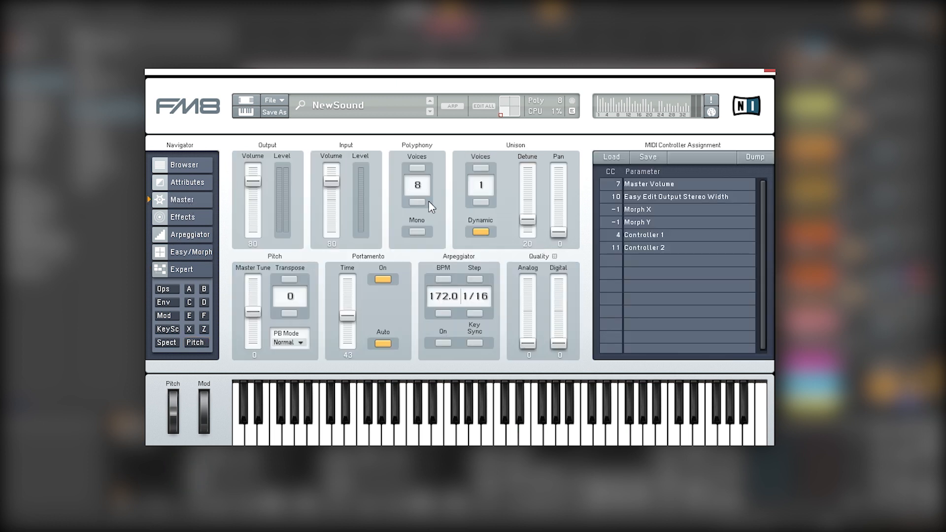
left_click(417, 231)
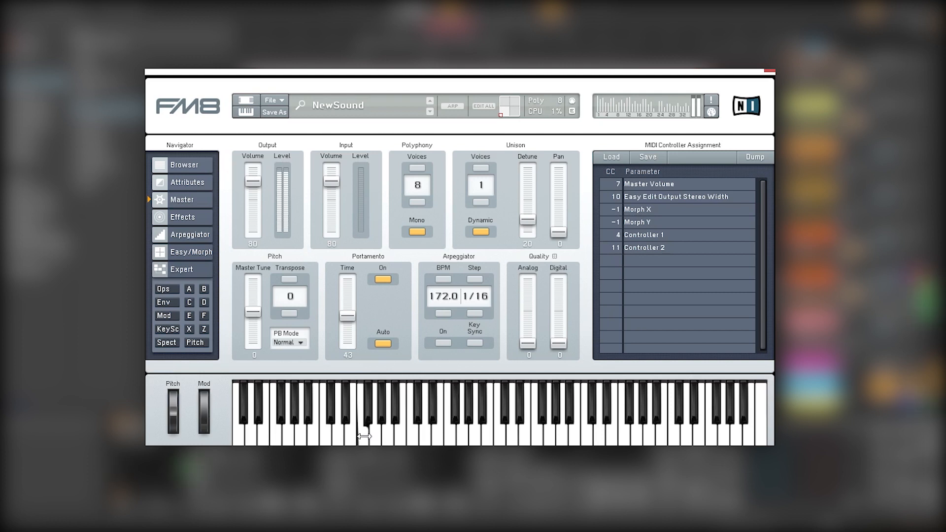
Switch to the Ableton Live device chain, activate the Chorus, and activate the Saturator with its drive set to 10.9 dB.
left_click(202, 273)
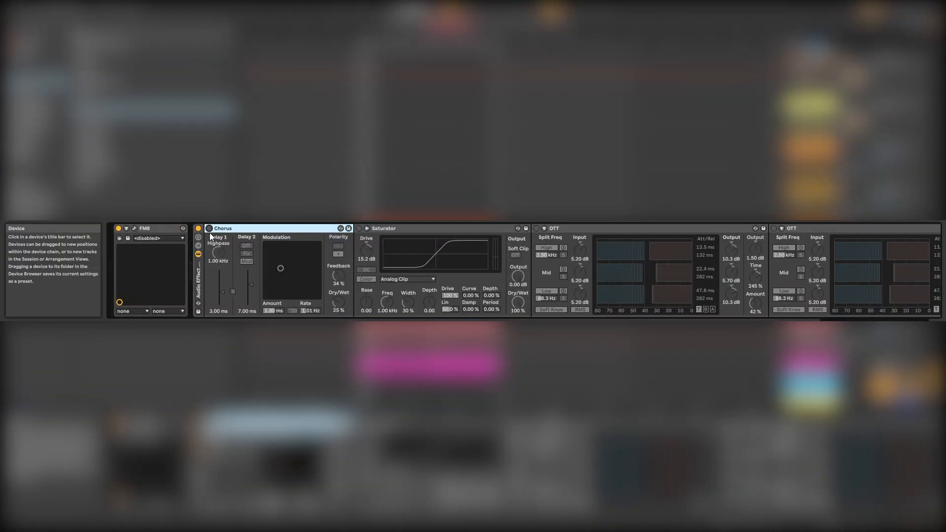
left_click(210, 229)
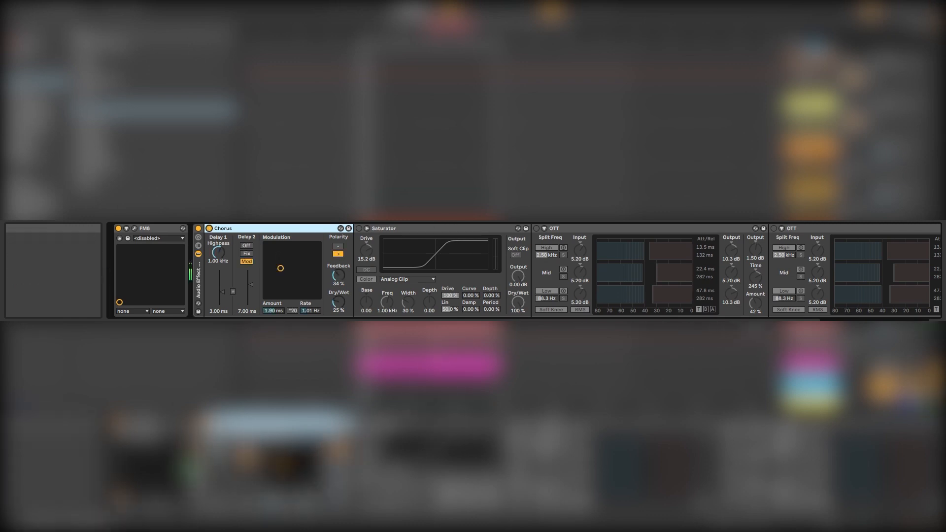
left_click(757, 327)
left_click(359, 229)
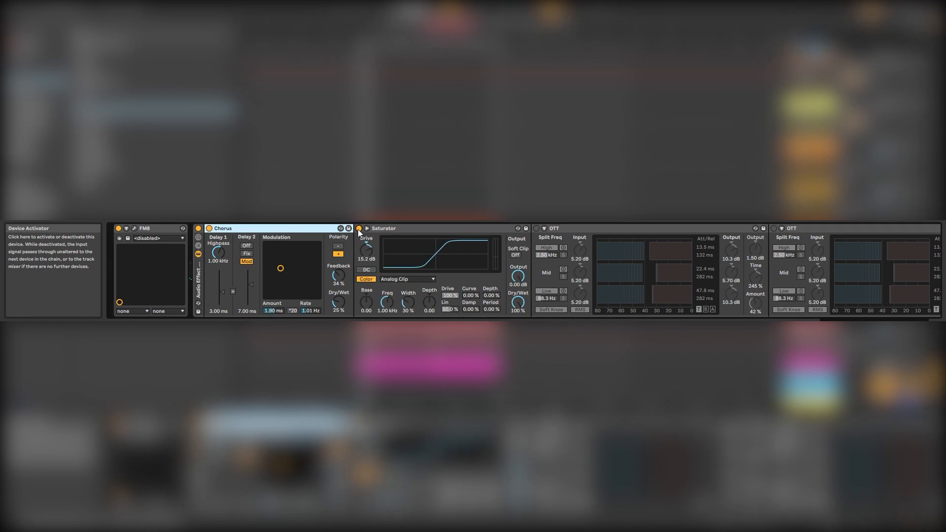
left_click_drag(366, 250, 366, 261)
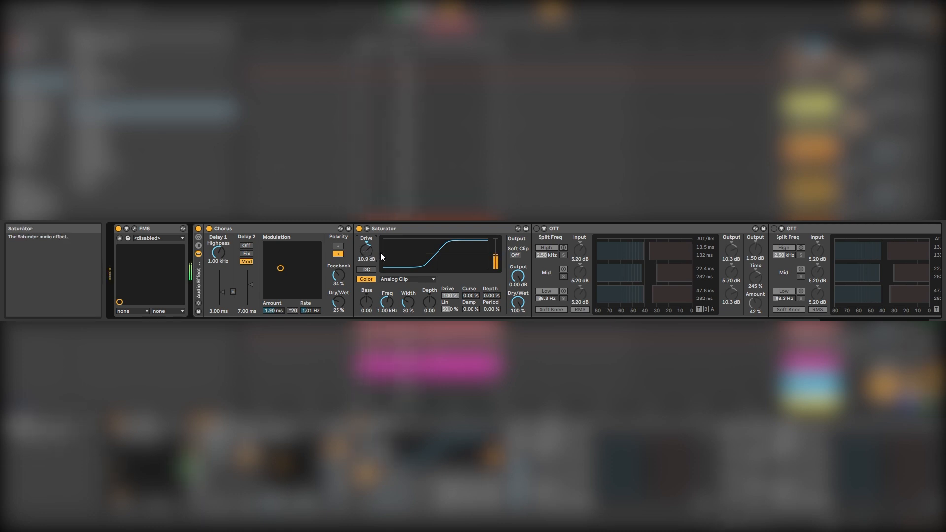
Activate both OTT compressors and the Parallel effect rack after them.
left_click(536, 229)
scroll(851, 320, "right", 3)
left_click_drag(862, 321, 886, 321)
left_click(541, 229)
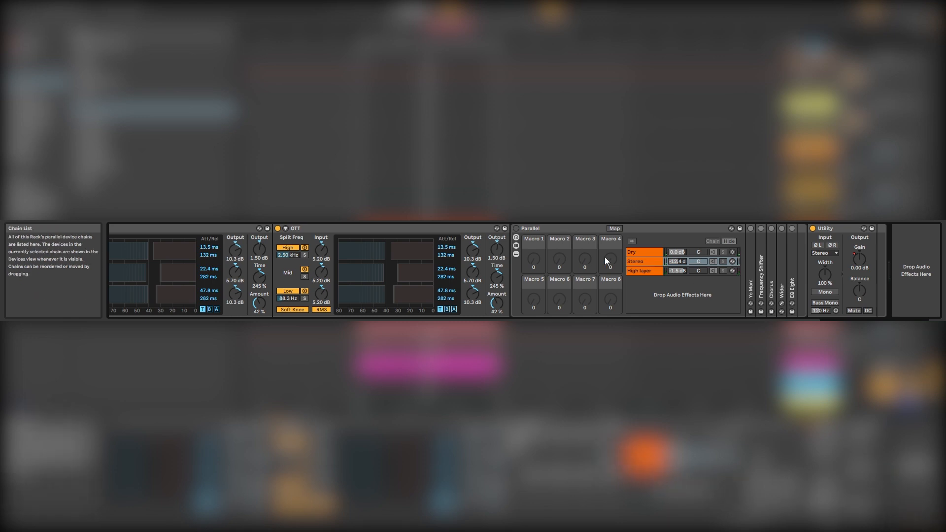
left_click(516, 229)
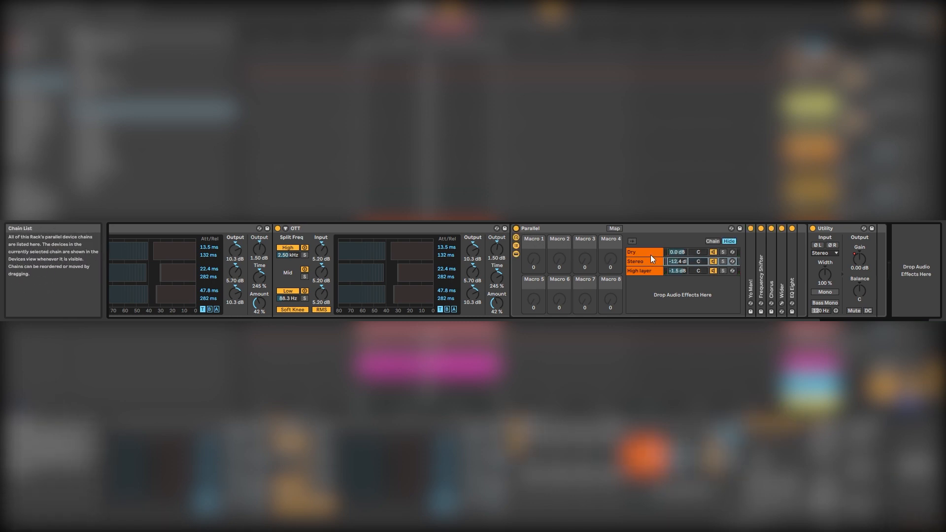
Audition the Parallel rack's Dry and Stereo chains, unfold the Yo Man! and Wider devices, and set the Stereo chain's volume to -10.0 dB.
left_click(650, 255)
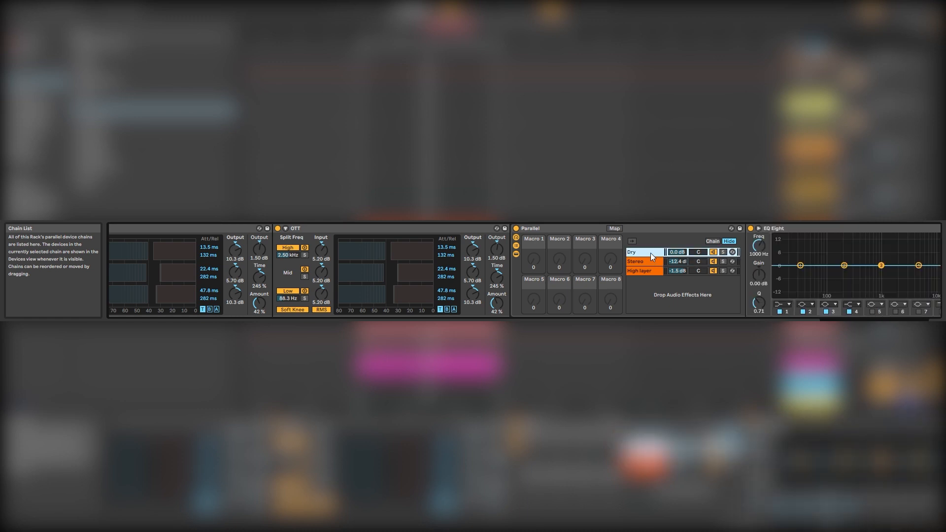
left_click(724, 253)
left_click(723, 261)
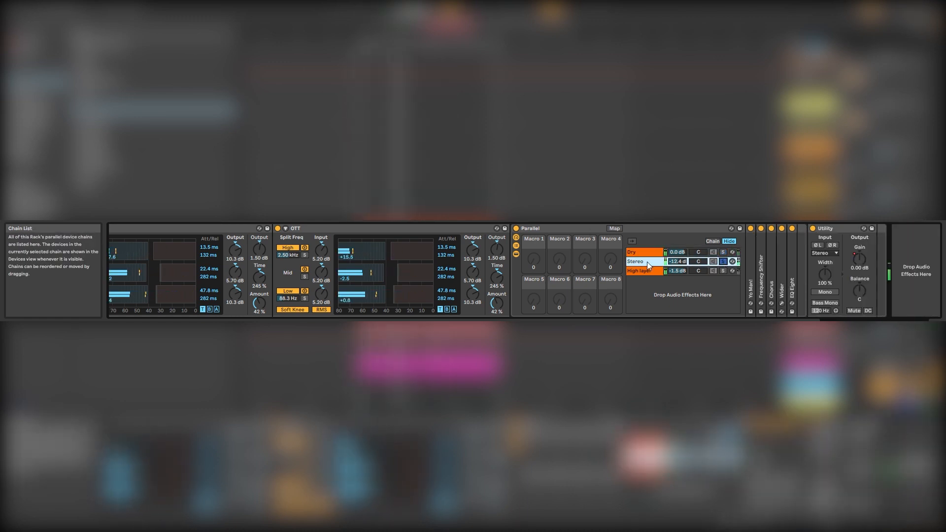
double_click(751, 273)
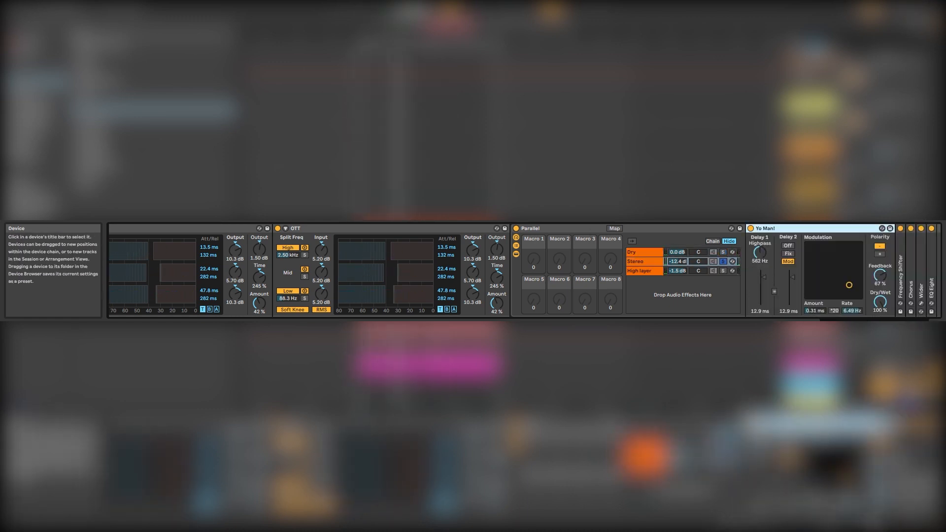
double_click(784, 283)
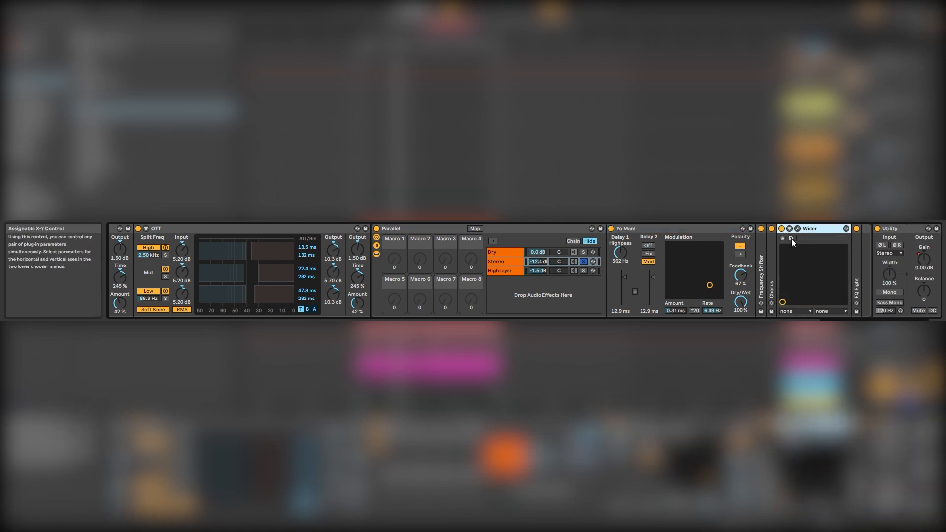
key("space")
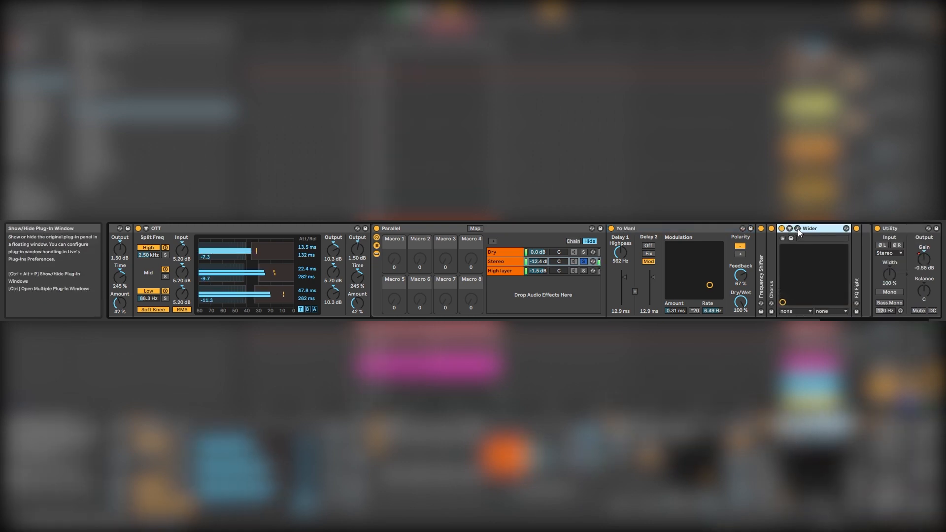
left_click_drag(539, 261, 538, 259)
Examine the High layer chain's Frequency Shifter, Vocoder and EQ Eight, and play the sound through all three parallel chains.
left_click(509, 271)
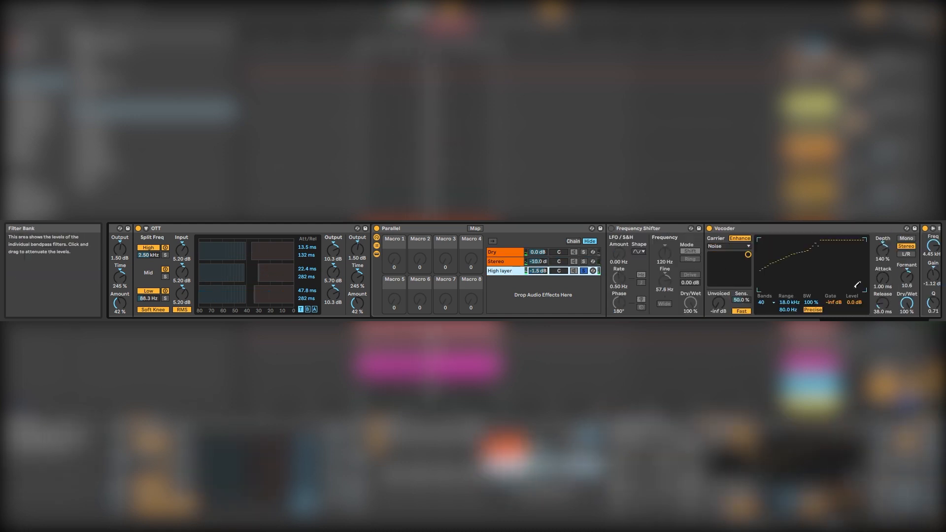
left_click_drag(865, 523, 912, 523)
left_click(385, 271)
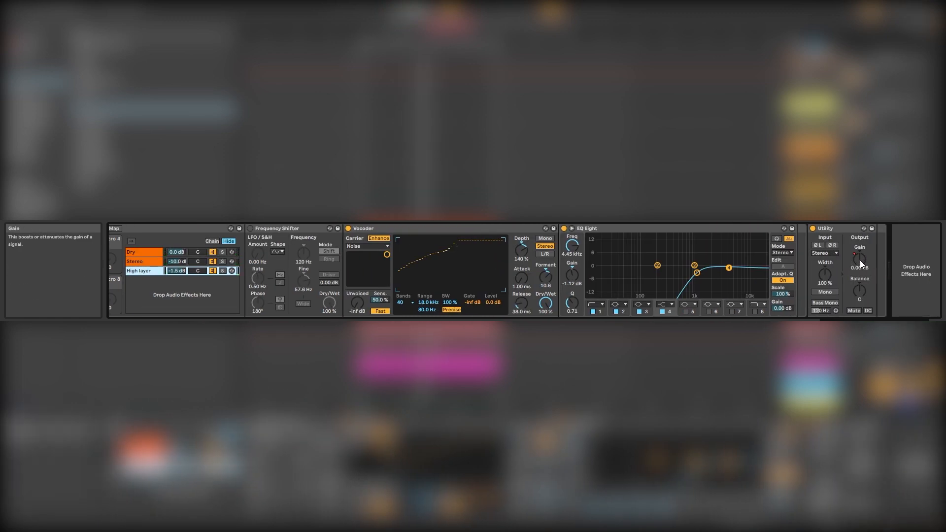
key("space")
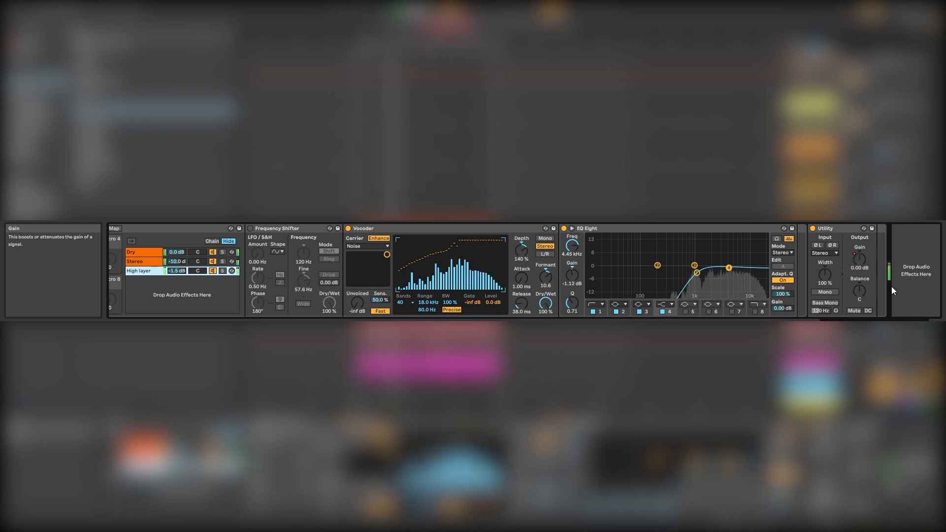
Return to the start of the device chain, stop playback and open the FM8 plug-in window.
left_click_drag(912, 523, 854, 522)
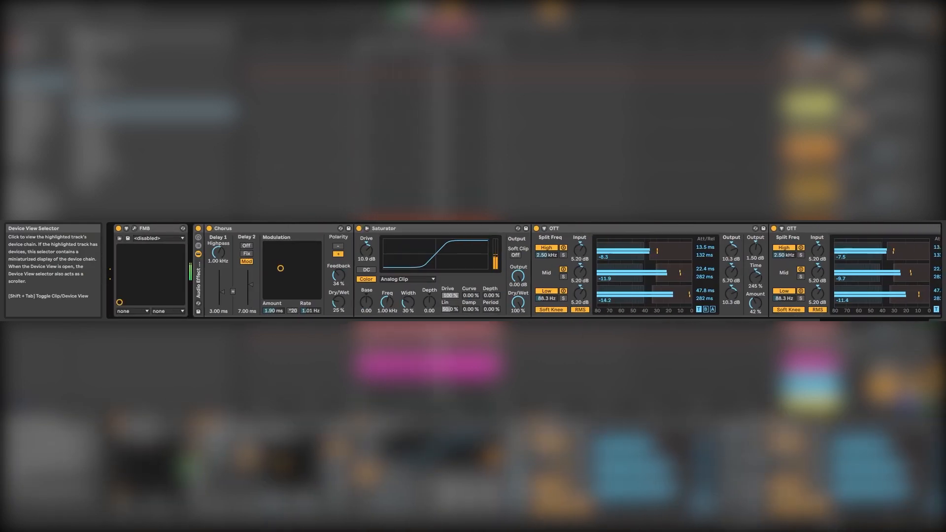
key("space")
left_click(908, 275)
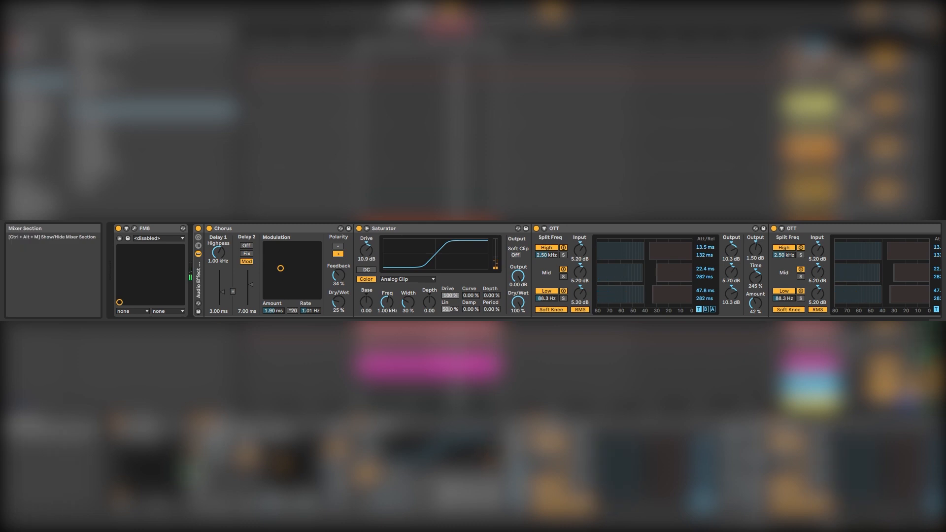
left_click(134, 228)
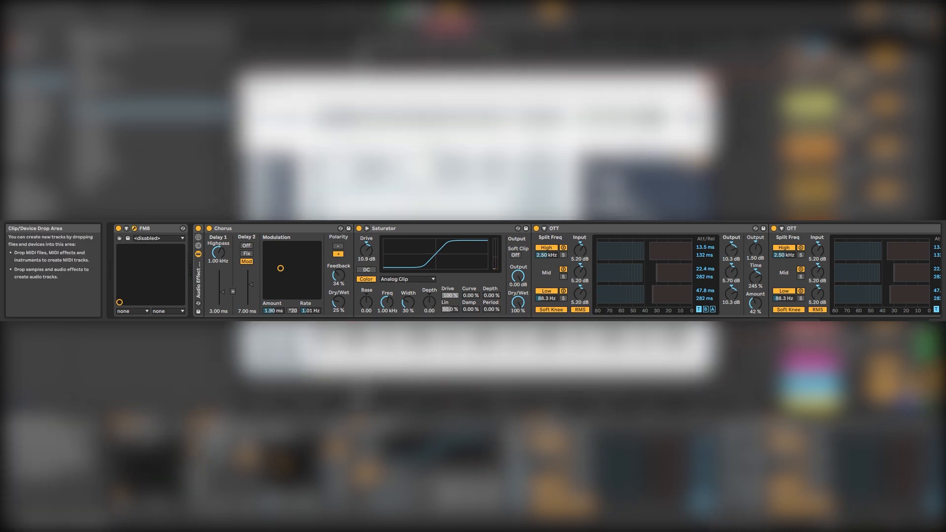